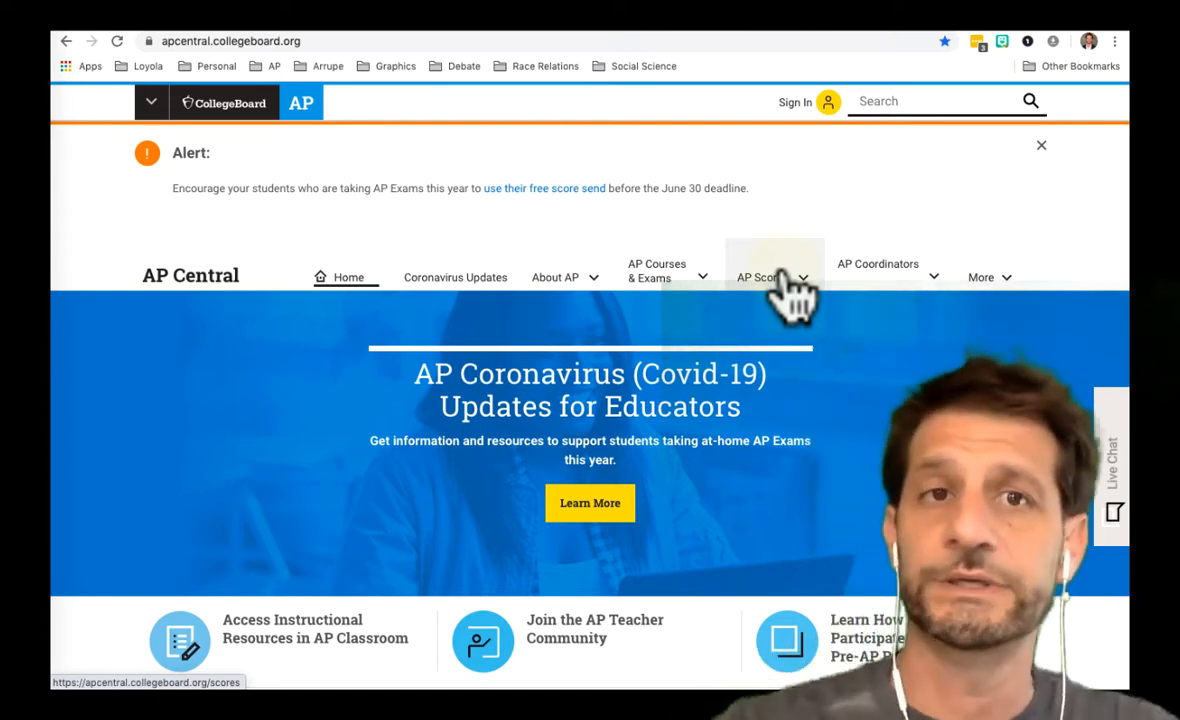
# Sign in to AP Central with the account credentials already filled in
pyautogui.click(788, 104)
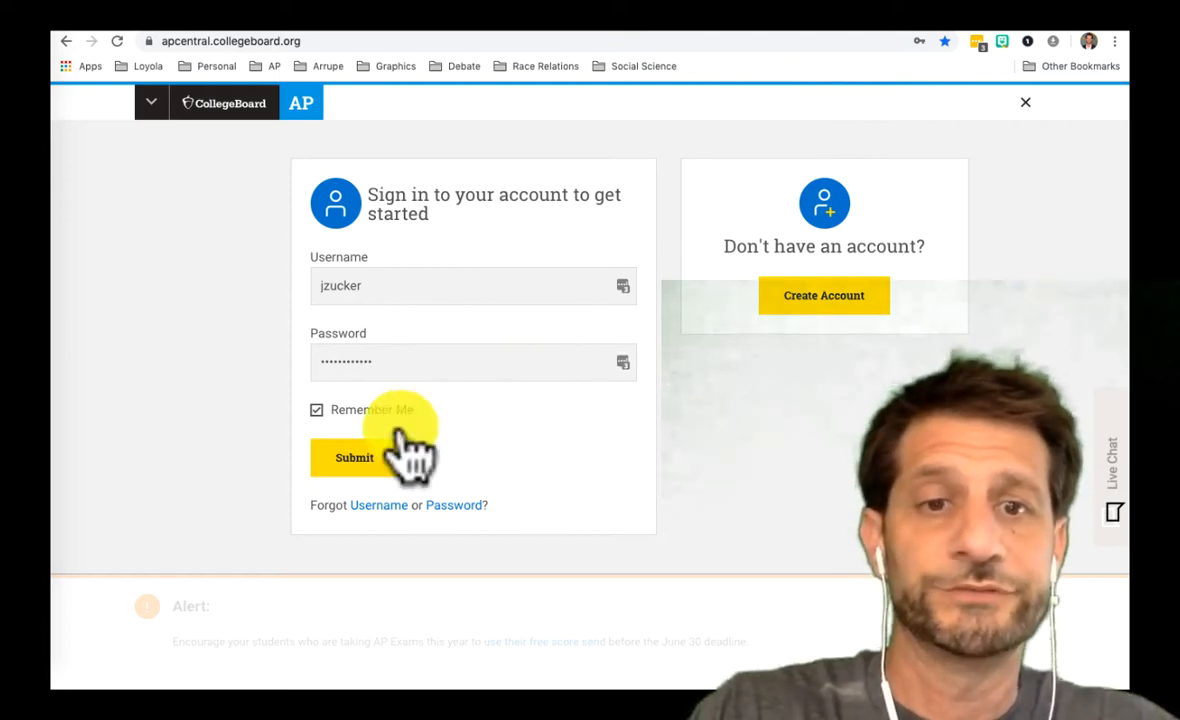
pyautogui.click(354, 462)
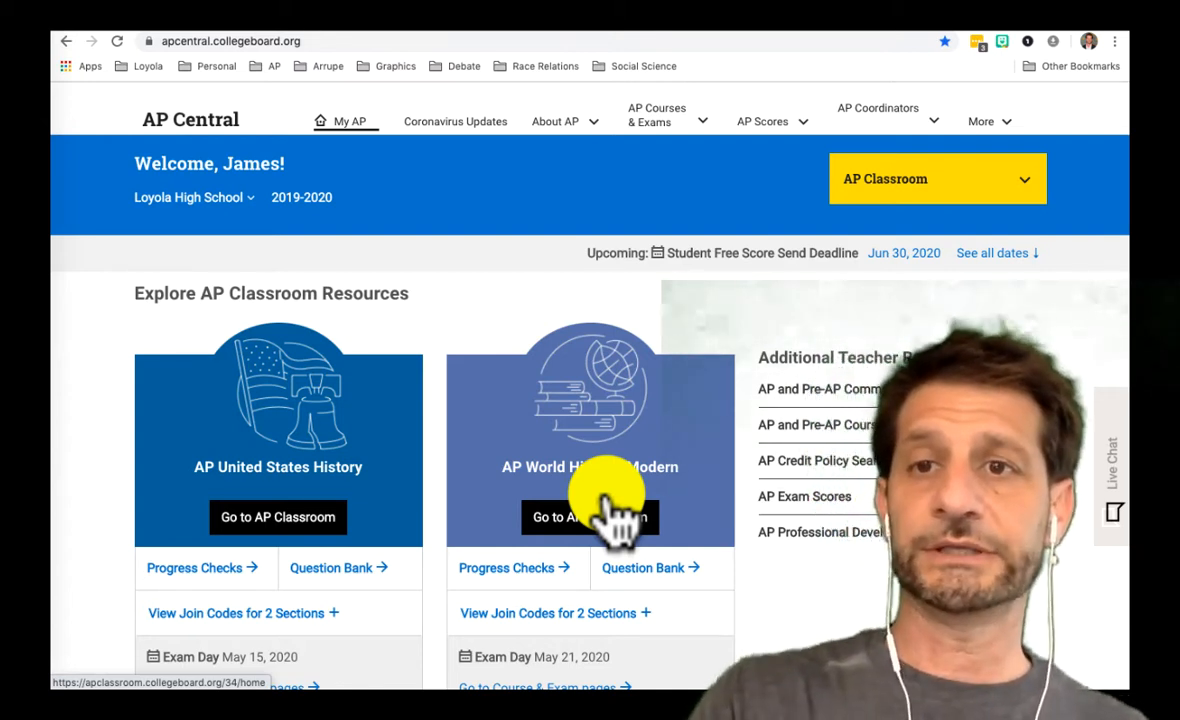
# Show the AP Classroom course choices and look over the course resources on the AP Central home page
pyautogui.click(1025, 195)
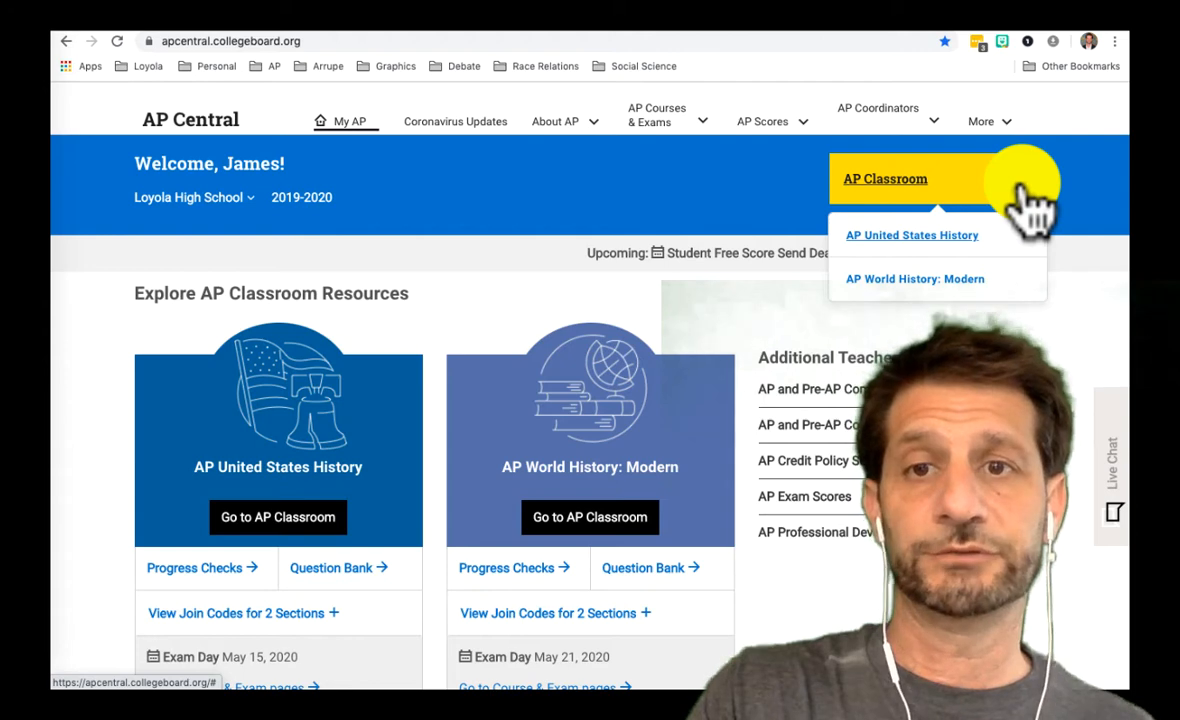
pyautogui.scroll(-2, 735, 315)
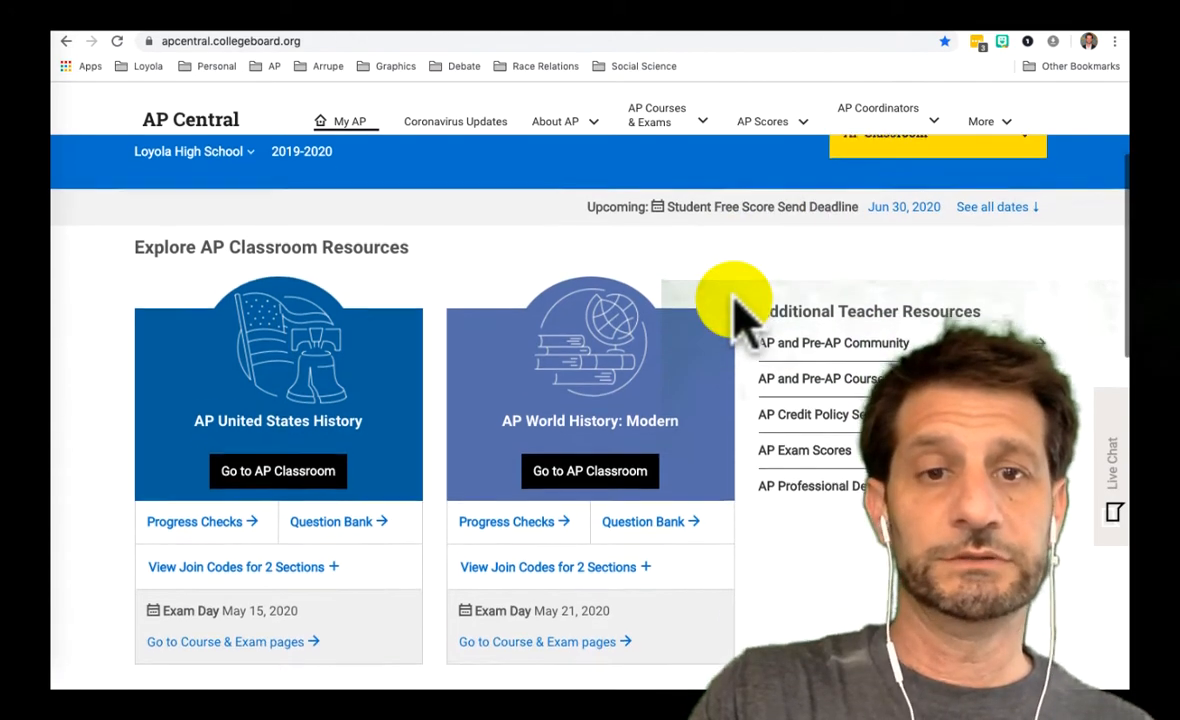
pyautogui.scroll(-1, 734, 298)
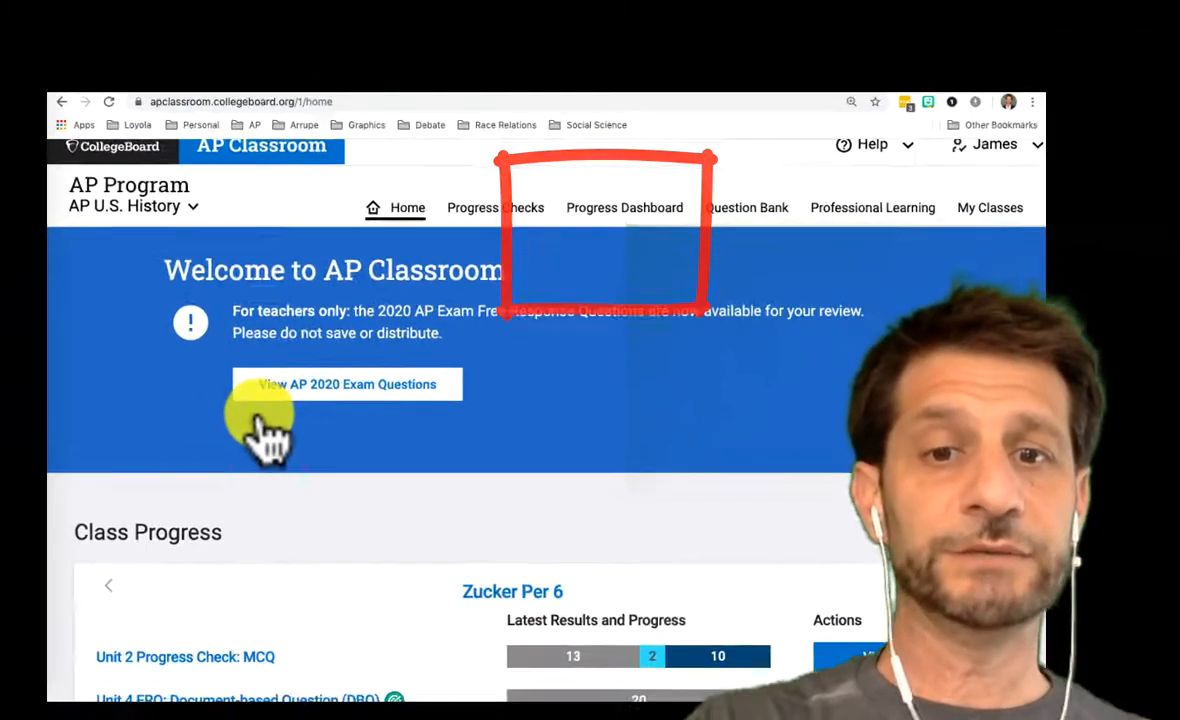
# Review the class progress section and the Unit 4 topics on the AP U.S. History classroom home page
pyautogui.scroll(-2, 5, 565)
pyautogui.scroll(-4, 300, 410)
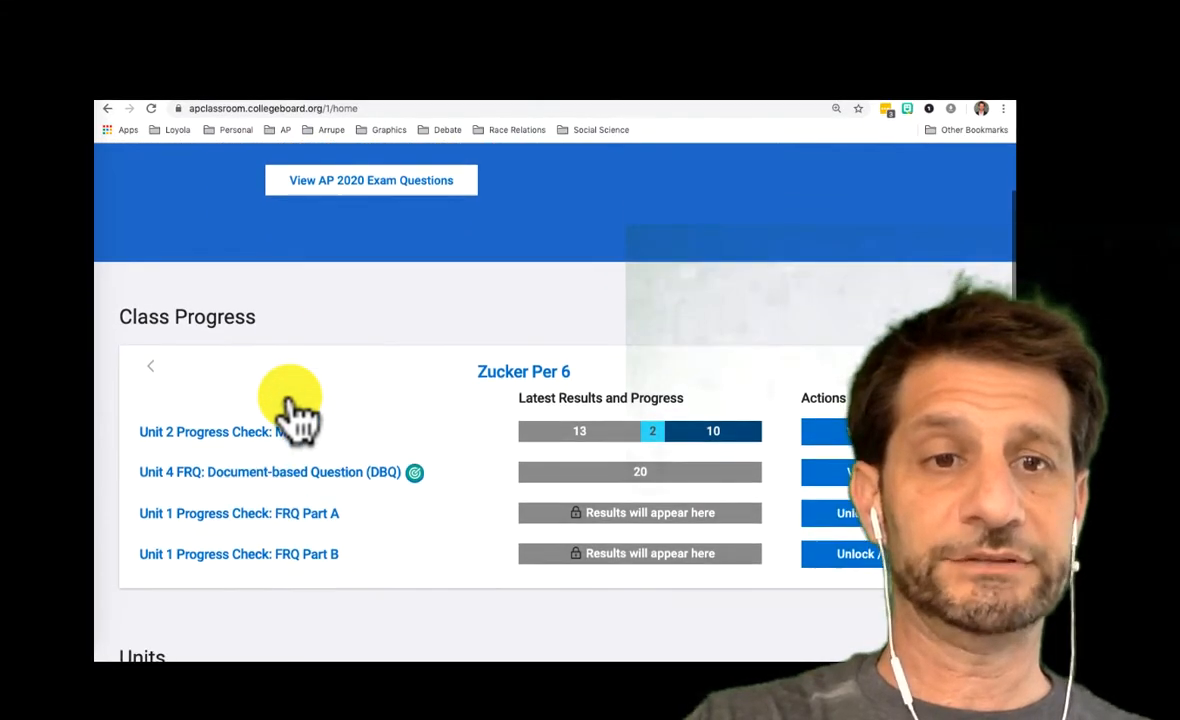
pyautogui.scroll(-1, 298, 405)
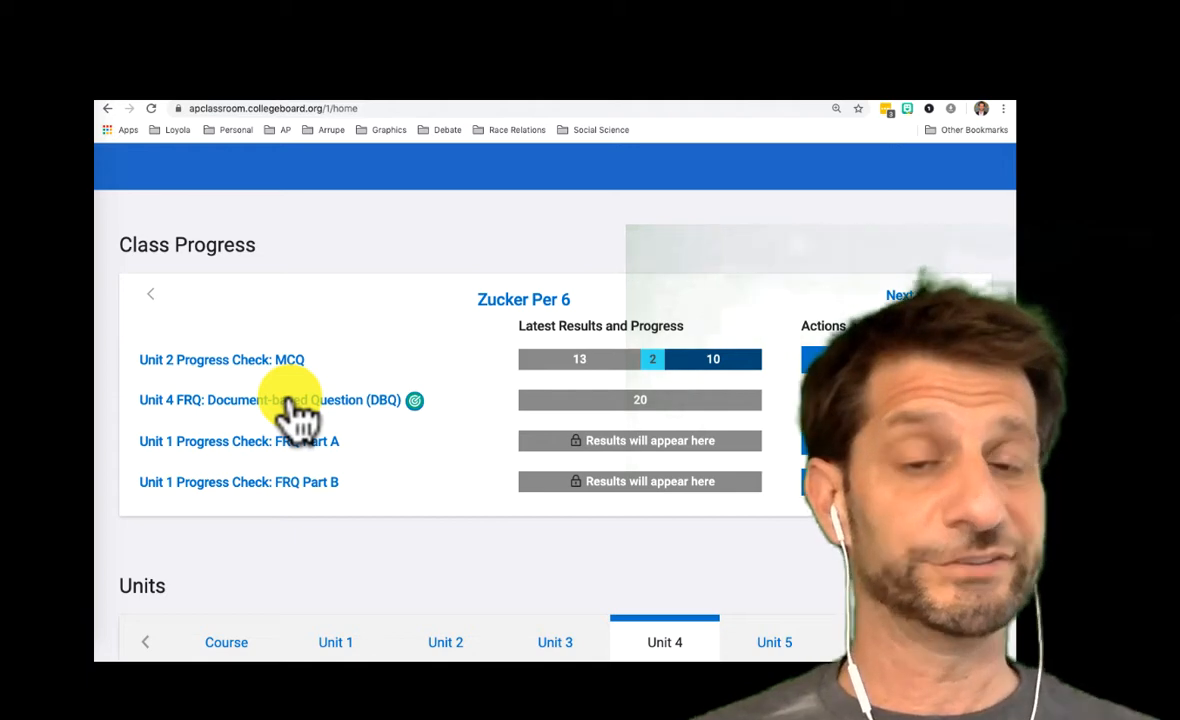
pyautogui.scroll(-6, 300, 410)
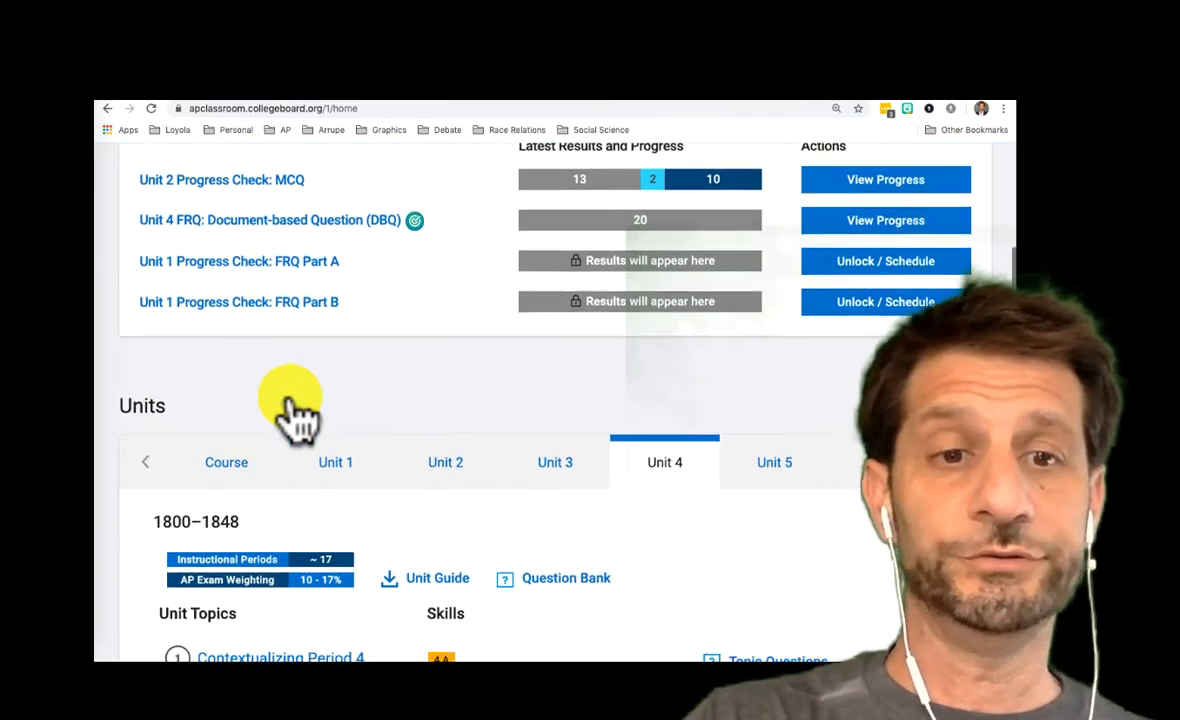
pyautogui.scroll(-2, 298, 410)
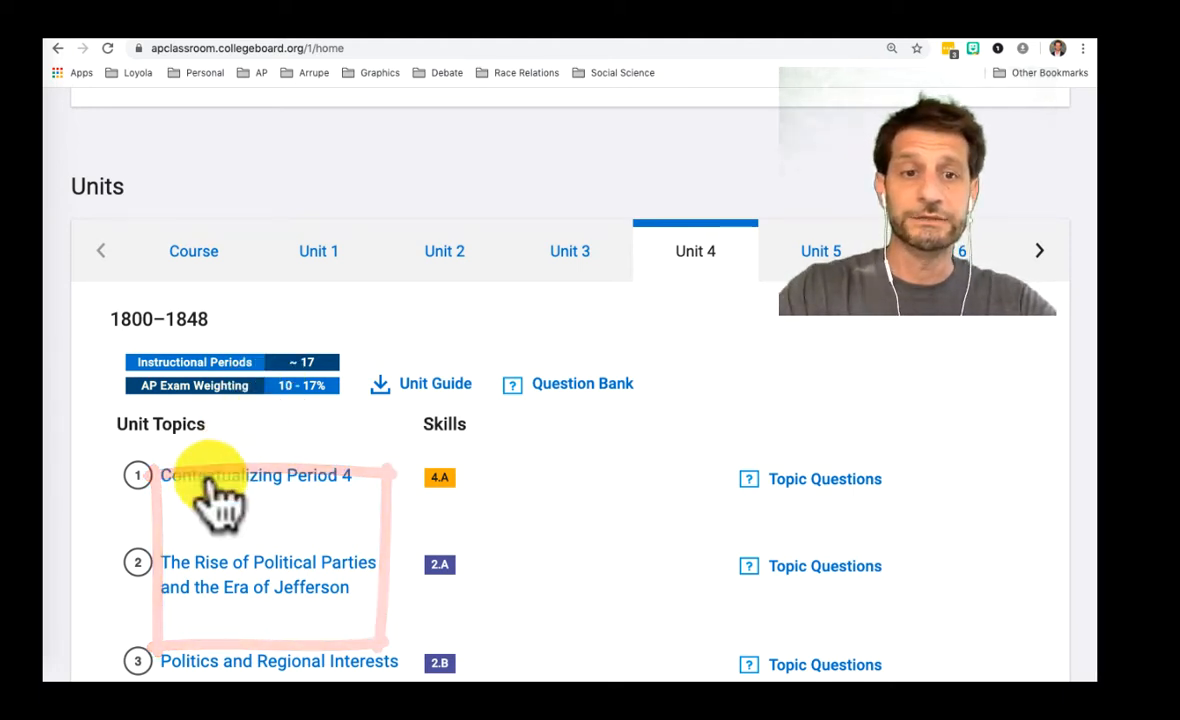
# View the guide page for Unit 4 topic 2, The Rise of Political Parties and the Era of Jefferson, and show that topic's questions
pyautogui.click(203, 565)
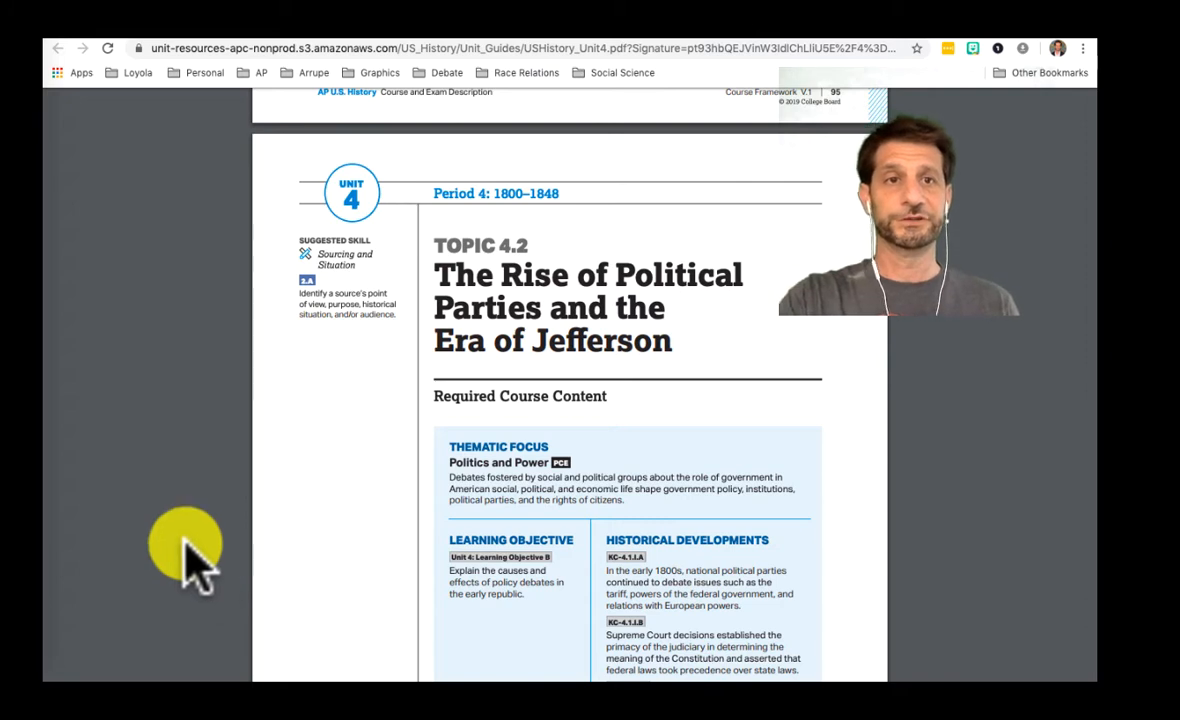
pyautogui.hotkey('ctrl', 'w')
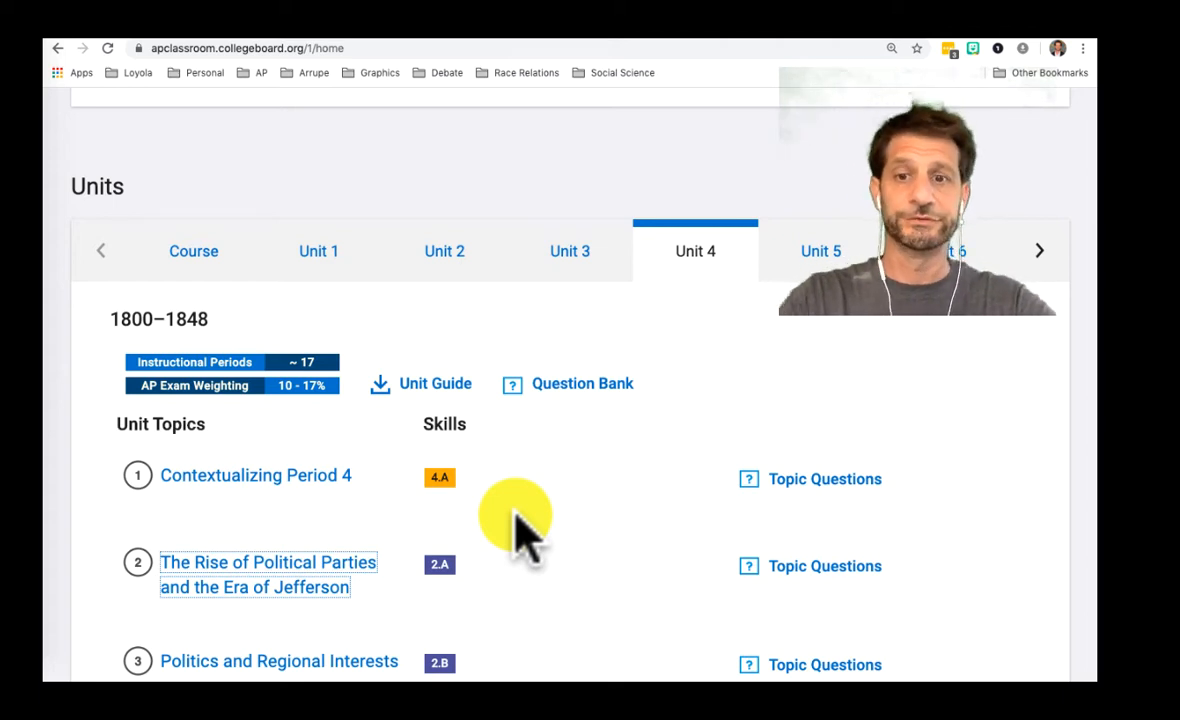
pyautogui.click(816, 568)
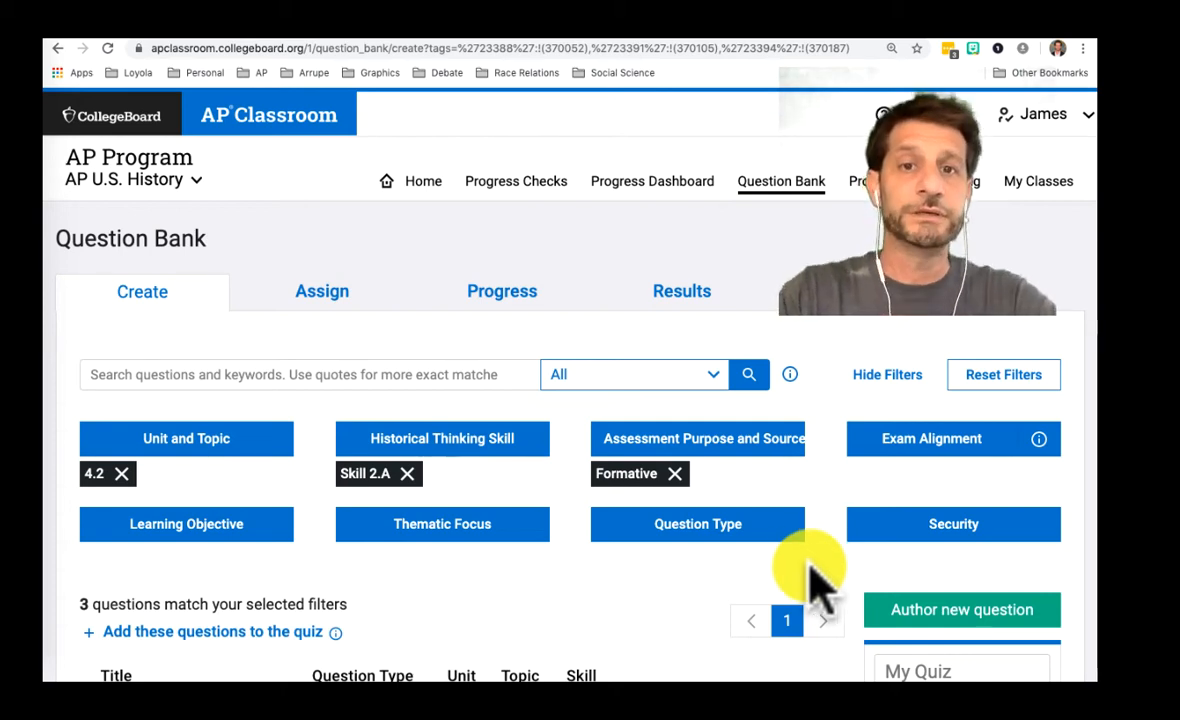
# Find the Unit 4 Progress Check: MCQ among the progress checks and preview its first three questions
pyautogui.click(517, 190)
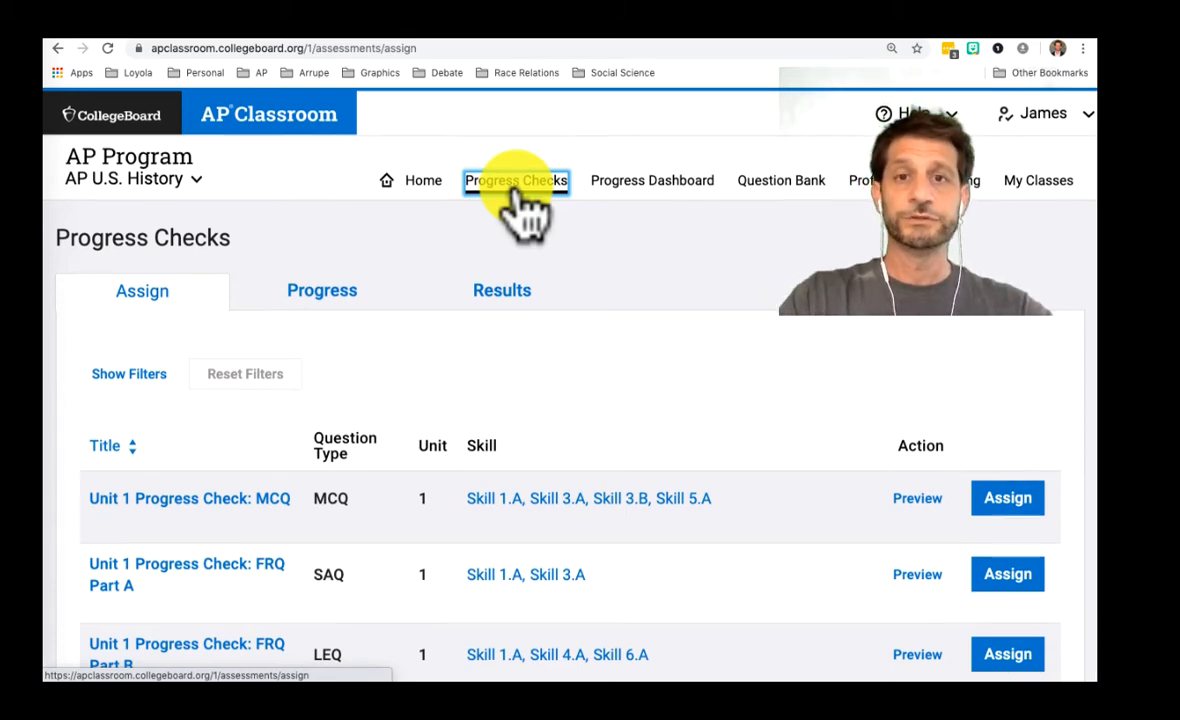
pyautogui.scroll(-3, 520, 205)
pyautogui.scroll(-1, 520, 205)
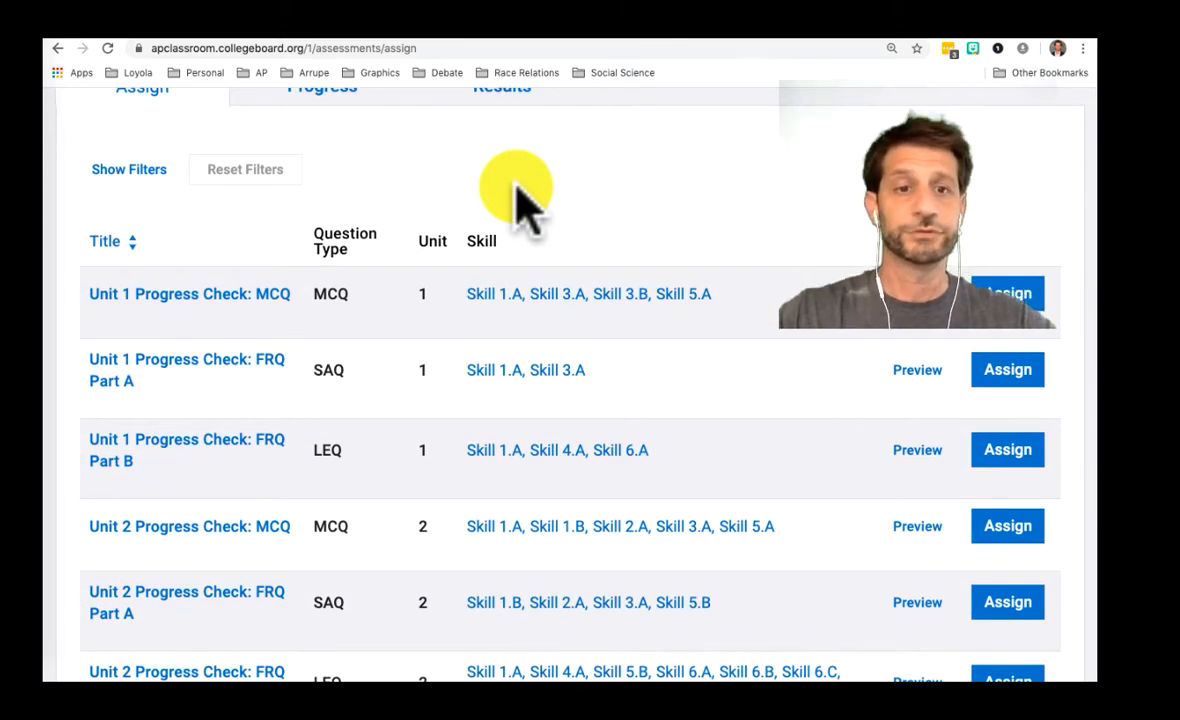
pyautogui.scroll(-3, 520, 205)
pyautogui.scroll(-9, 520, 200)
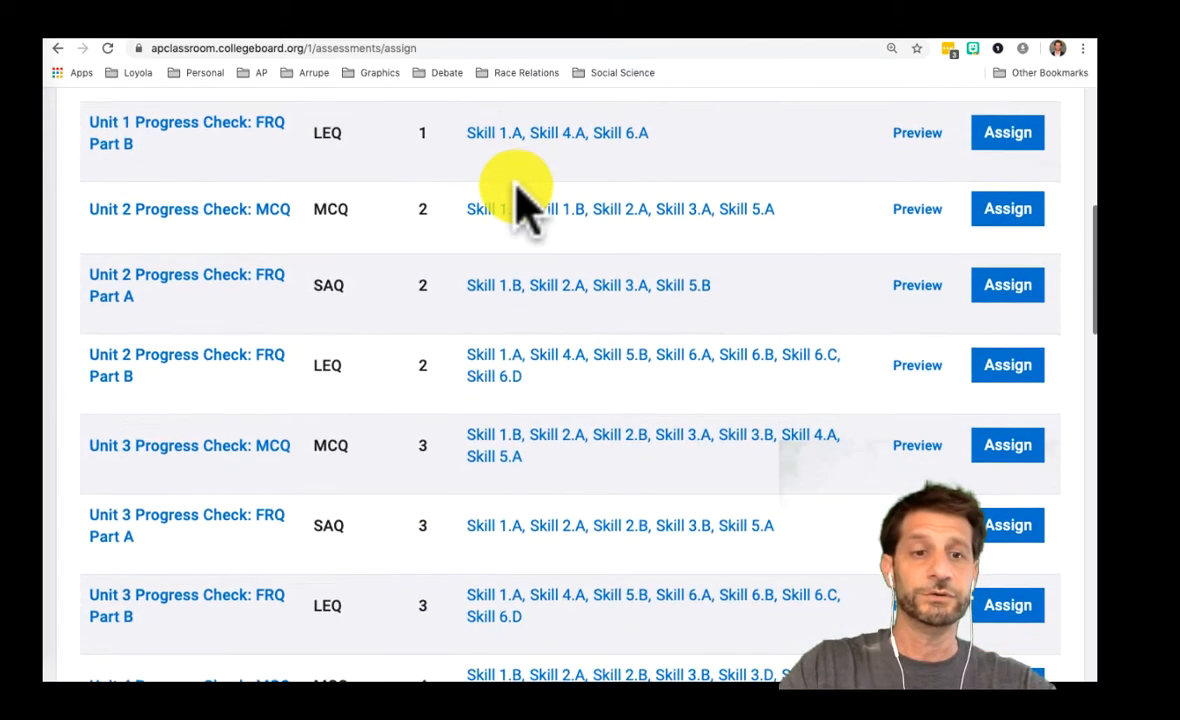
pyautogui.scroll(-1, 520, 200)
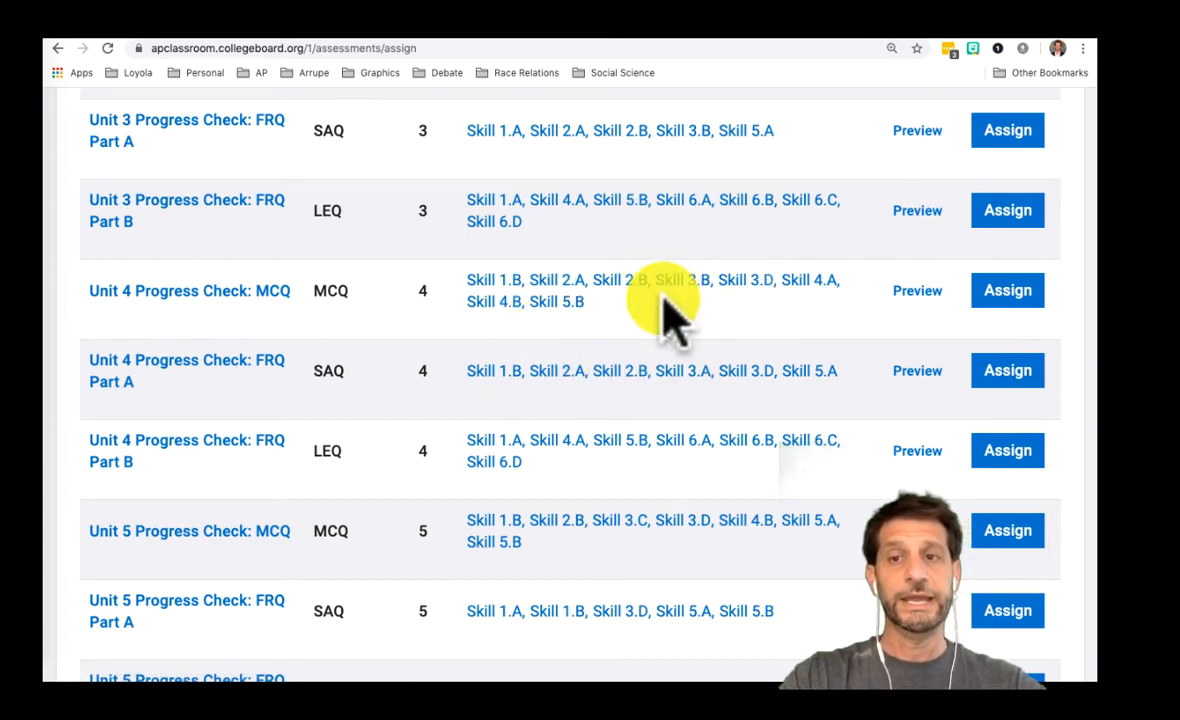
pyautogui.click(914, 296)
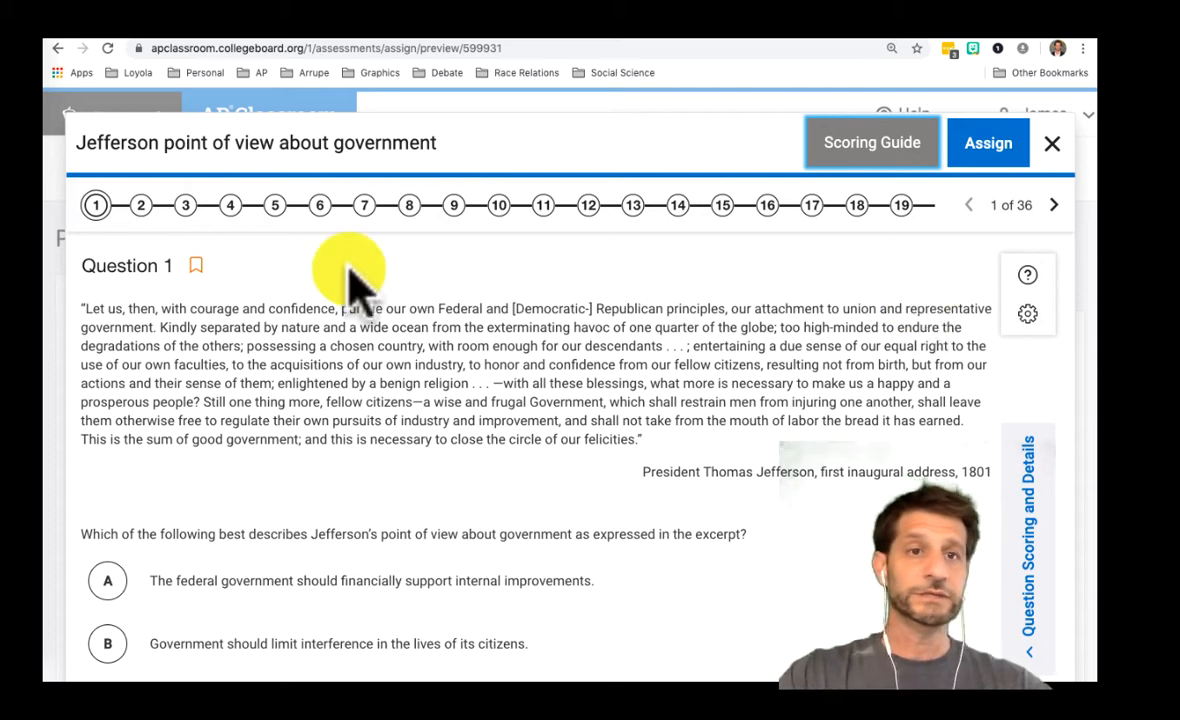
pyautogui.click(141, 206)
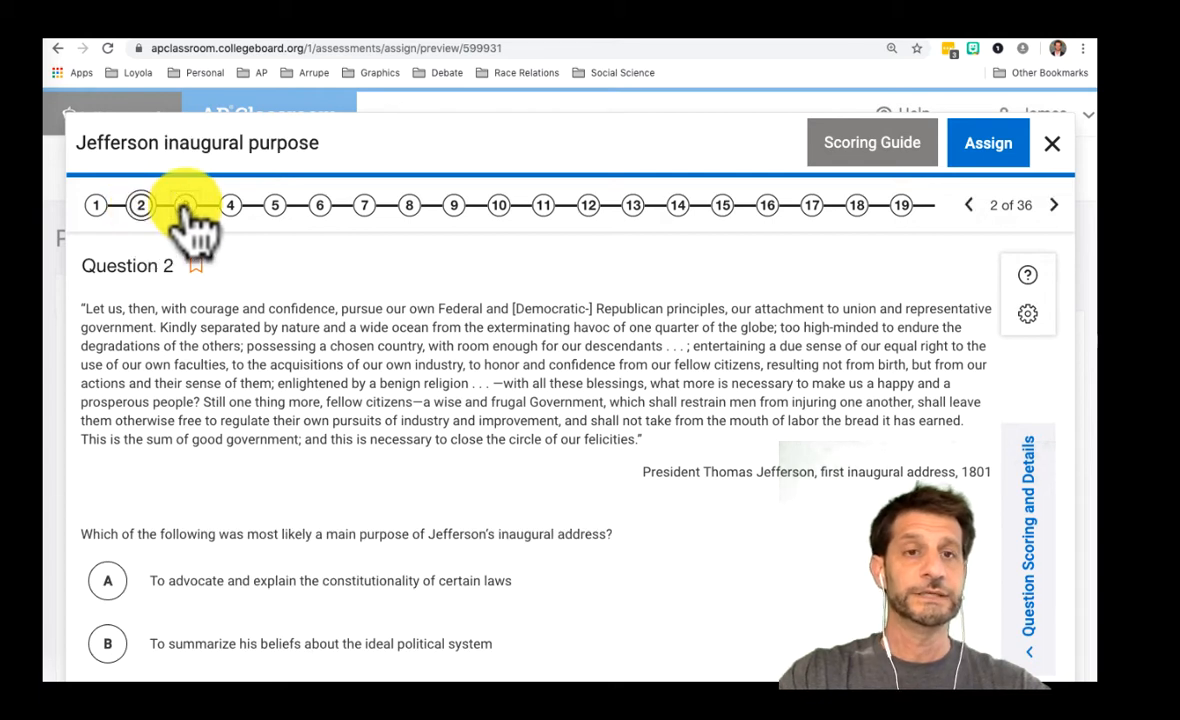
pyautogui.click(185, 206)
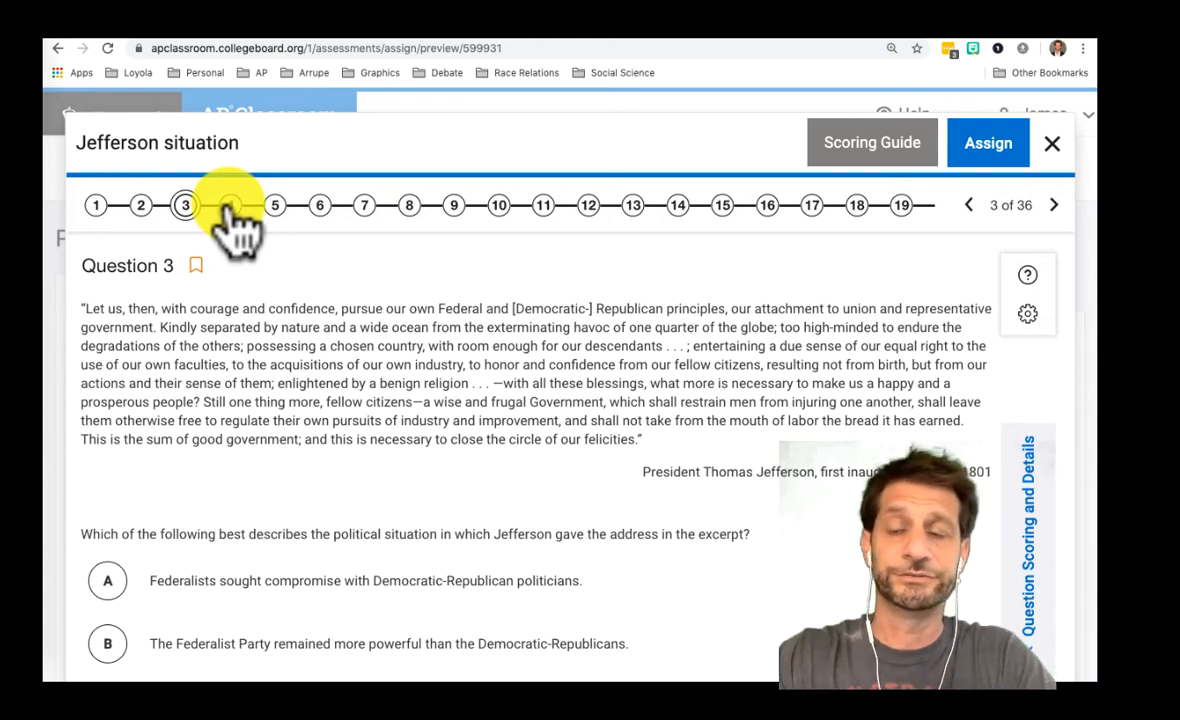
# Begin assigning the Unit 4 Progress Check: MCQ, letting students see their results and scrambling the question order
pyautogui.click(983, 148)
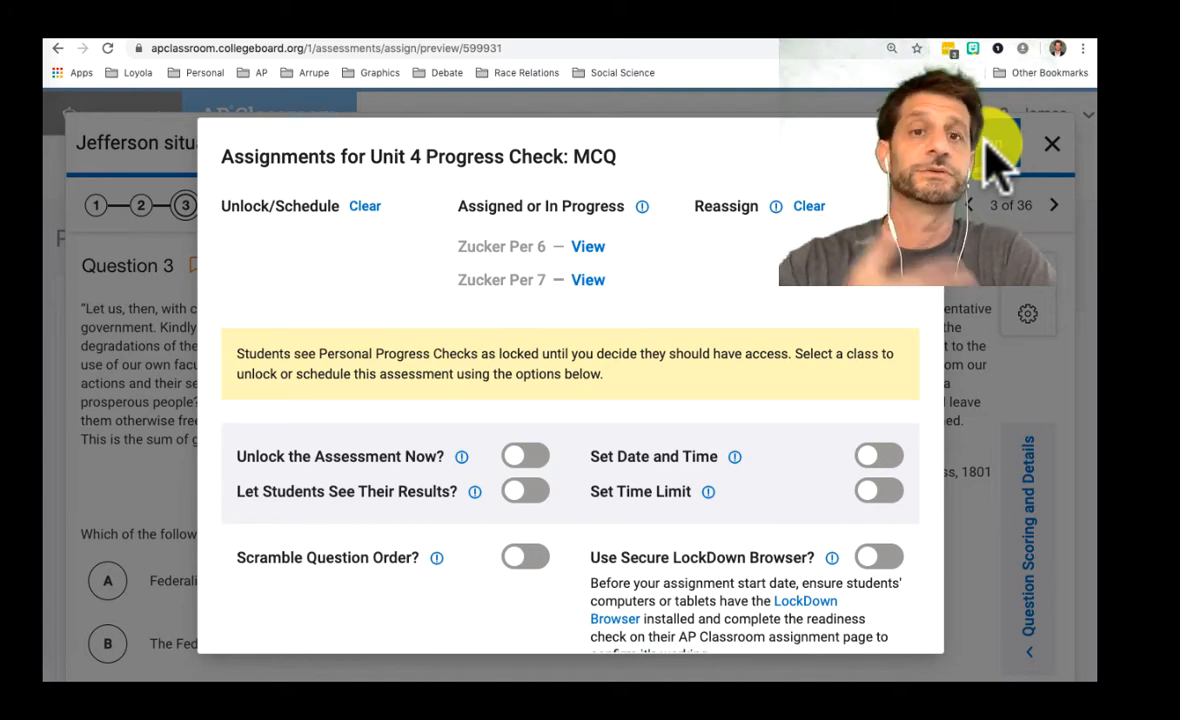
pyautogui.scroll(-1, 755, 275)
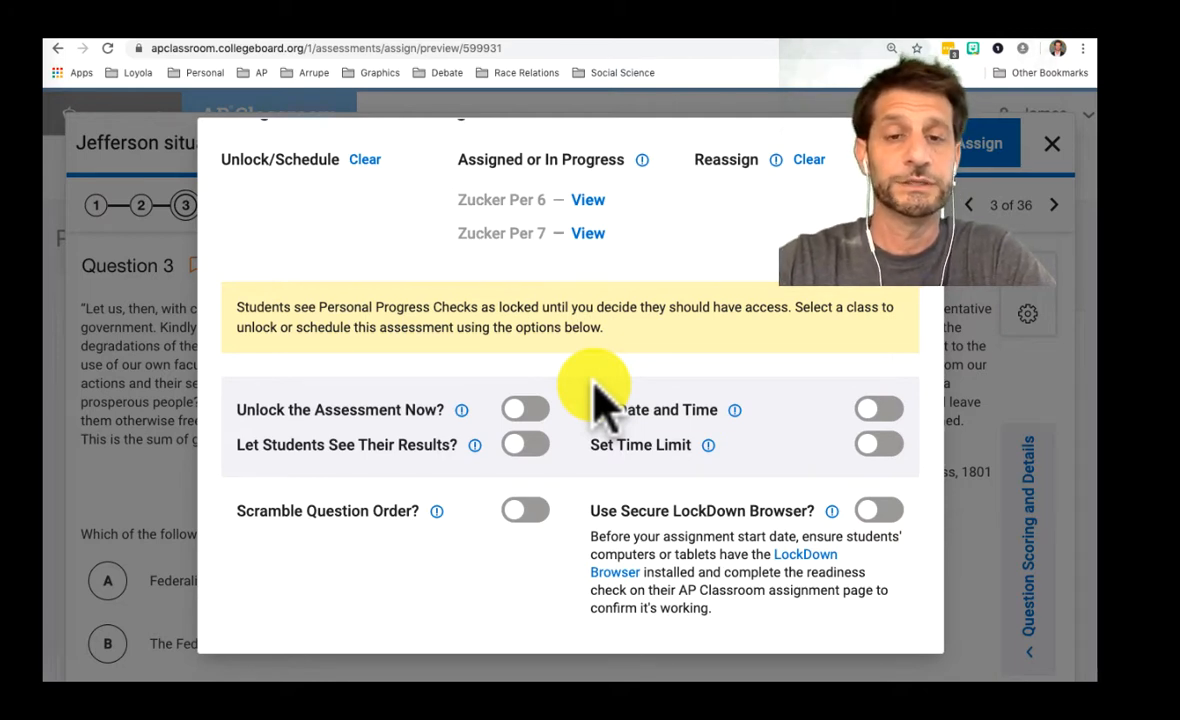
pyautogui.click(527, 447)
pyautogui.click(530, 510)
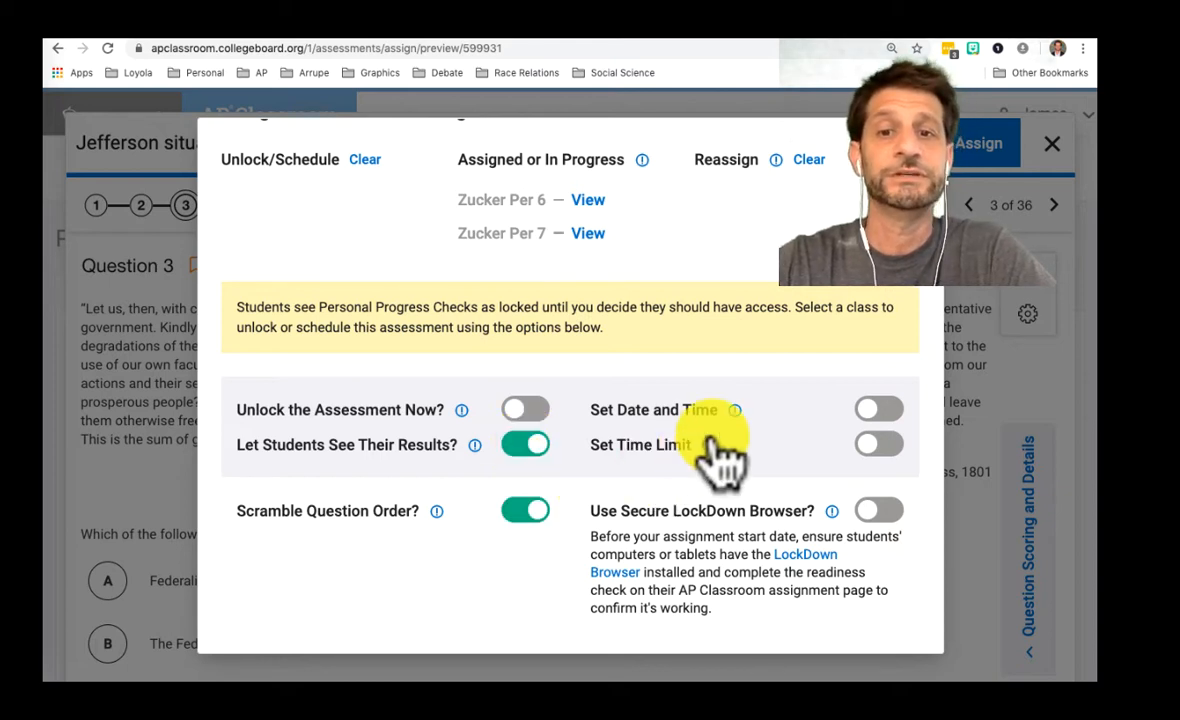
# Enable a scheduled date and time, and set the assessment to begin on 06/17/2020 at 08:00 AM
pyautogui.click(895, 415)
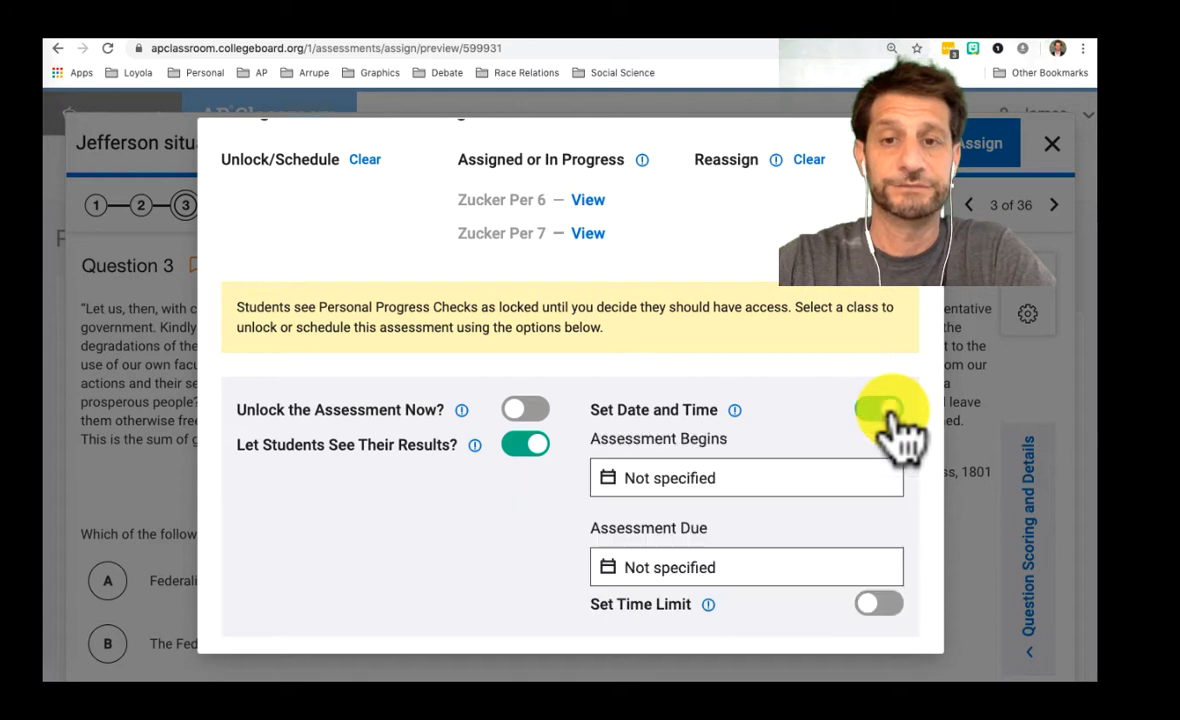
pyautogui.click(780, 480)
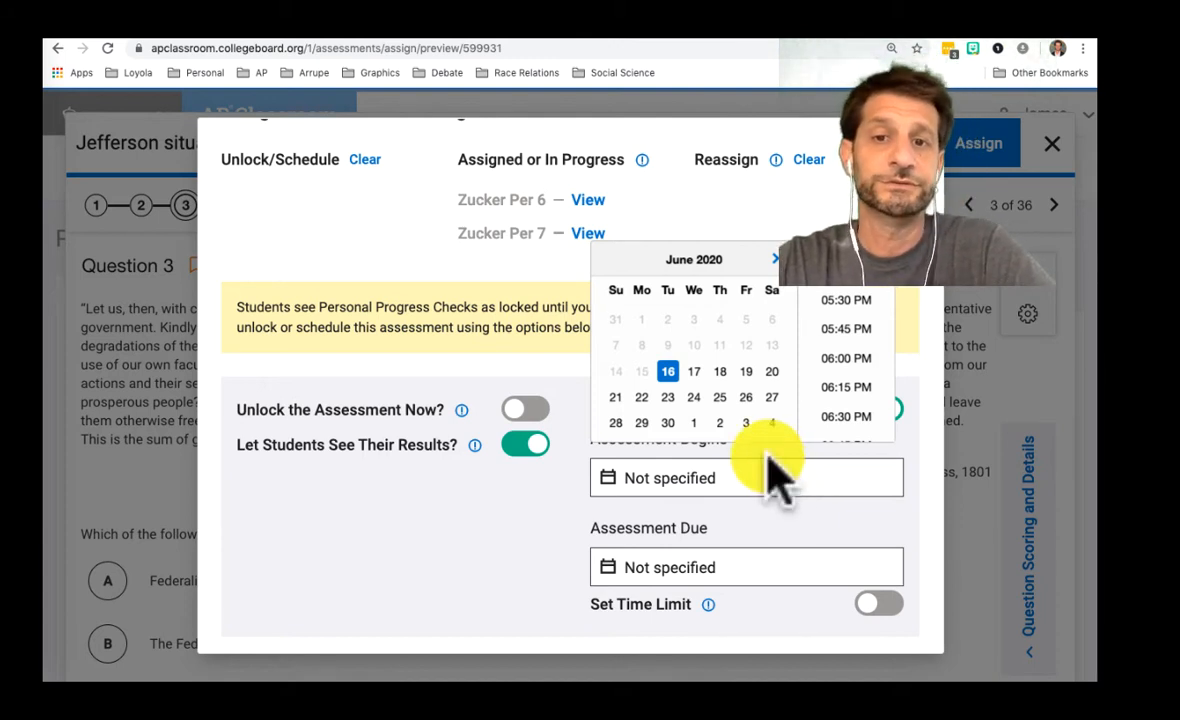
pyautogui.click(695, 375)
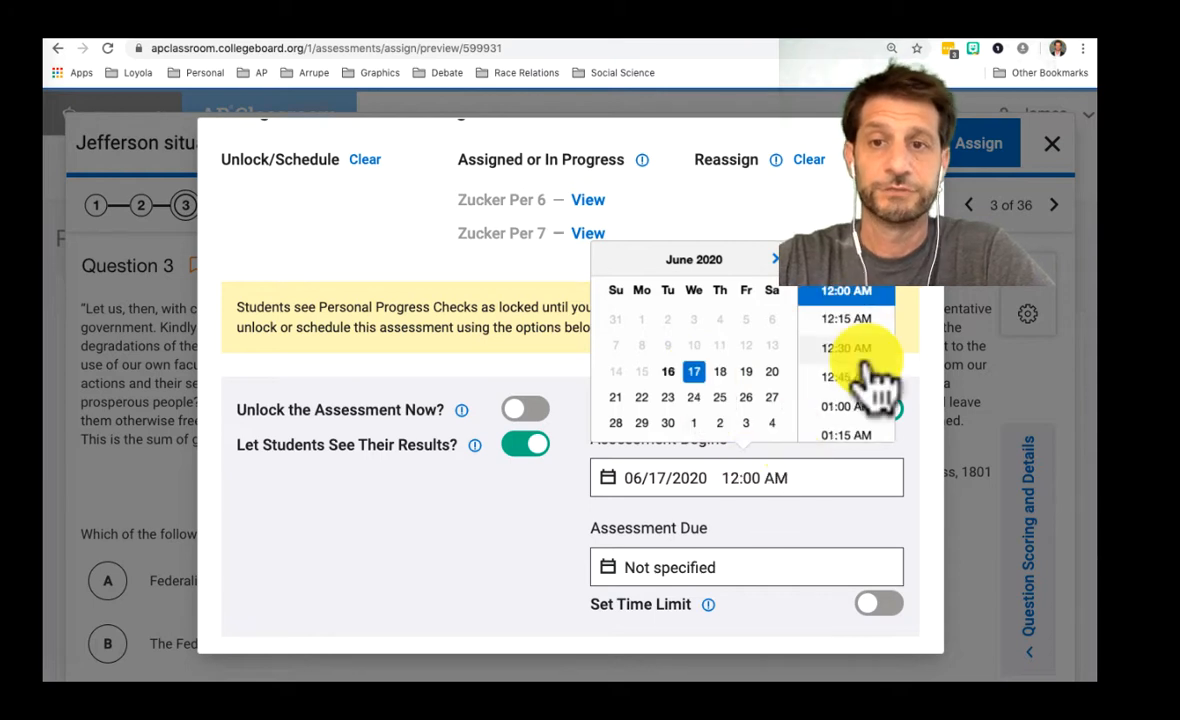
pyautogui.scroll(-1, 869, 390)
pyautogui.scroll(2, 875, 378)
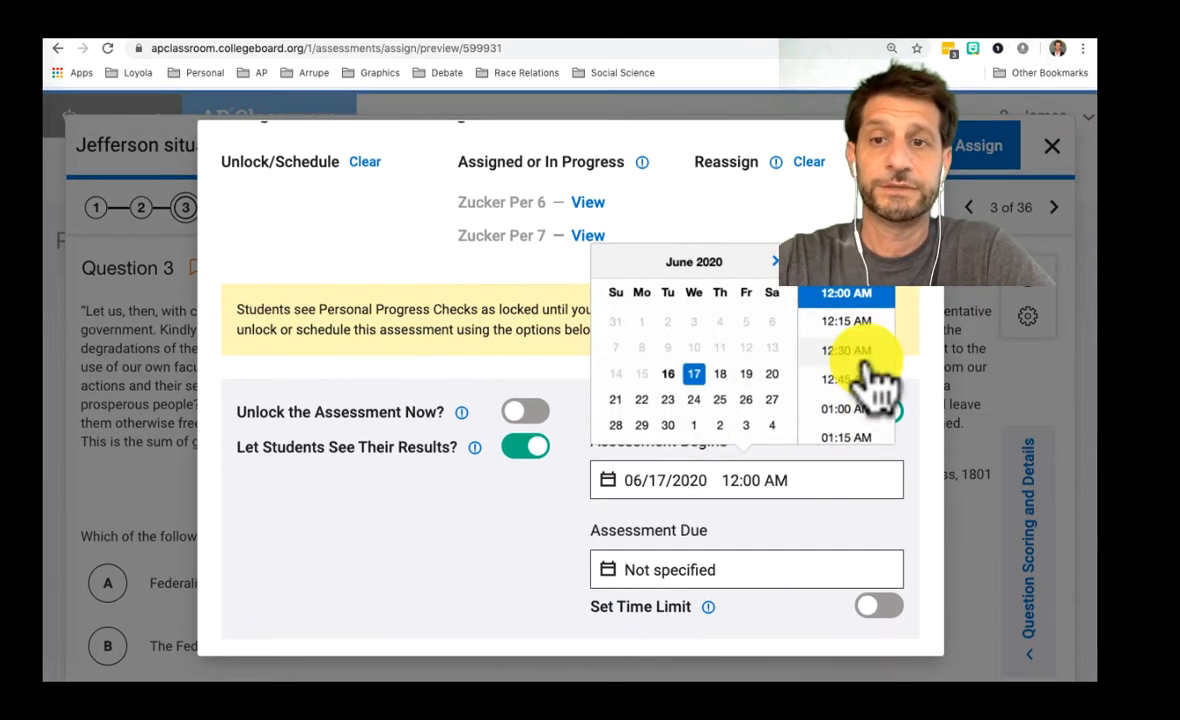
pyautogui.scroll(-5, 875, 380)
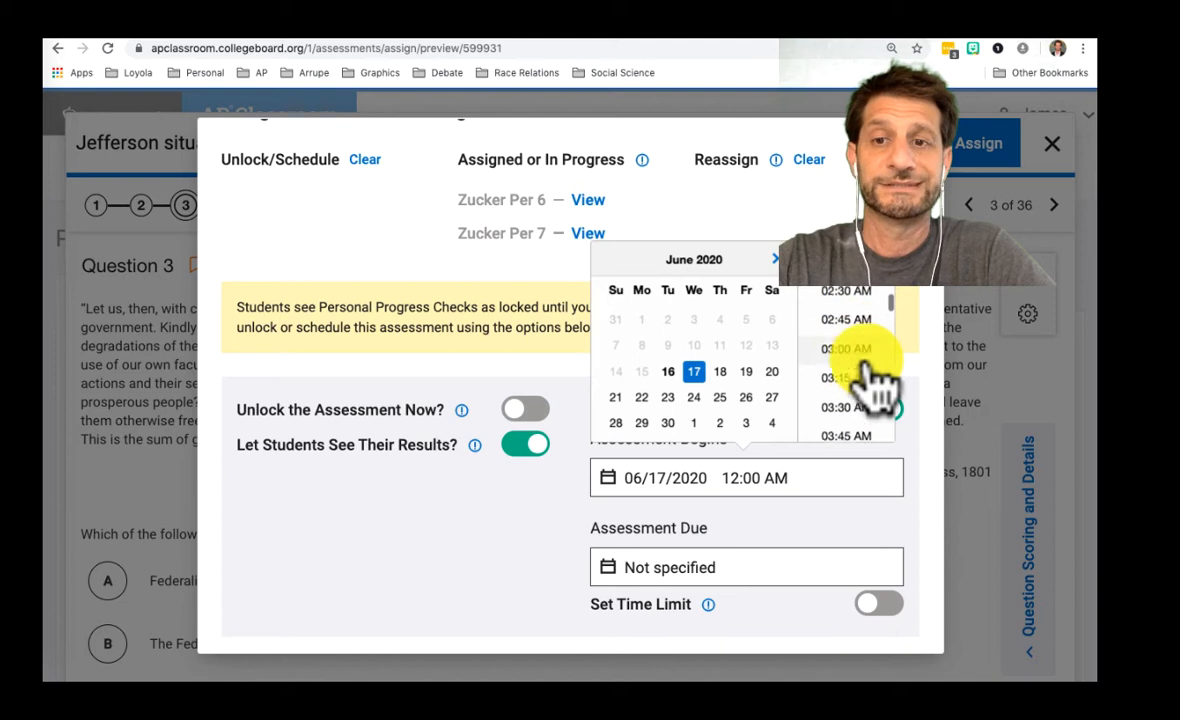
pyautogui.scroll(-6, 875, 380)
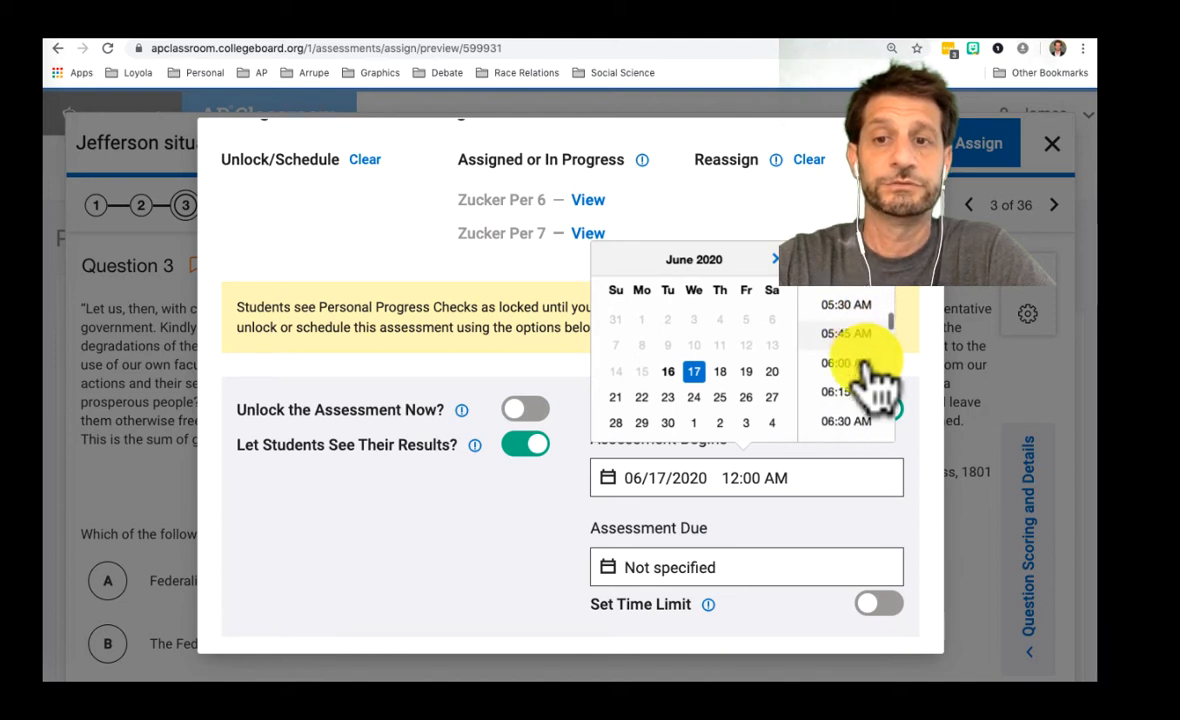
pyautogui.scroll(-4, 872, 380)
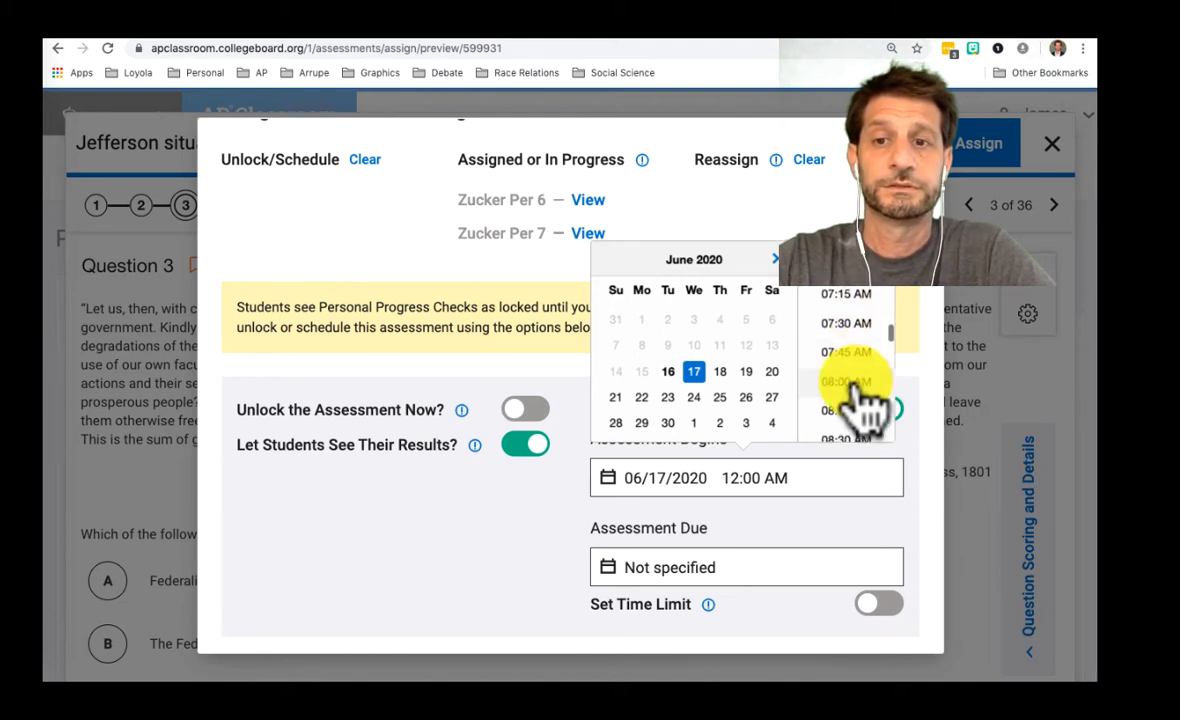
pyautogui.click(855, 384)
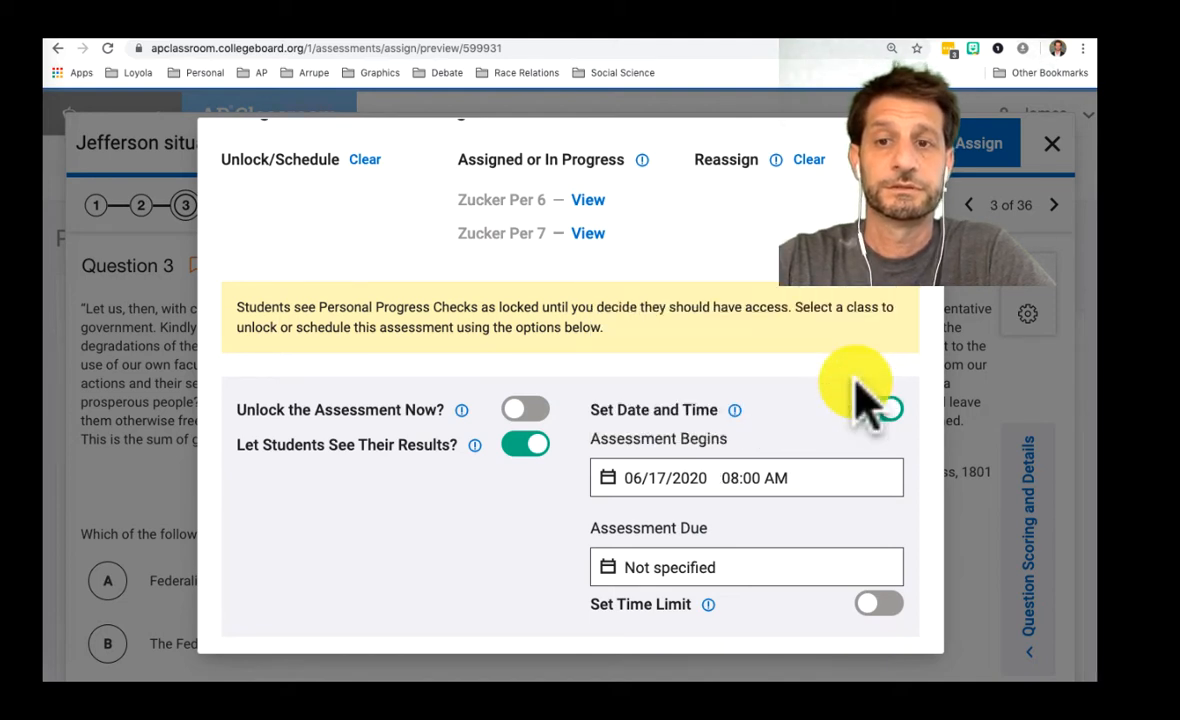
# Set the assessment's due date and time to 06/18/2020 at 08:00 AM
pyautogui.click(737, 570)
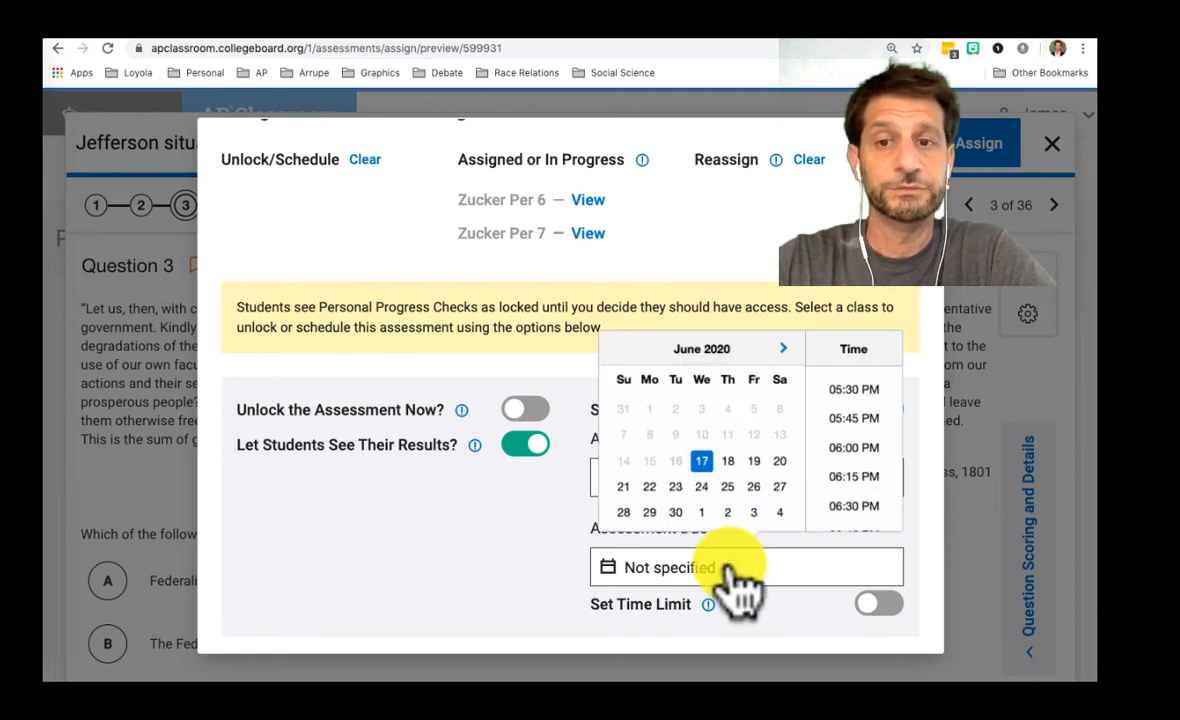
pyautogui.click(727, 460)
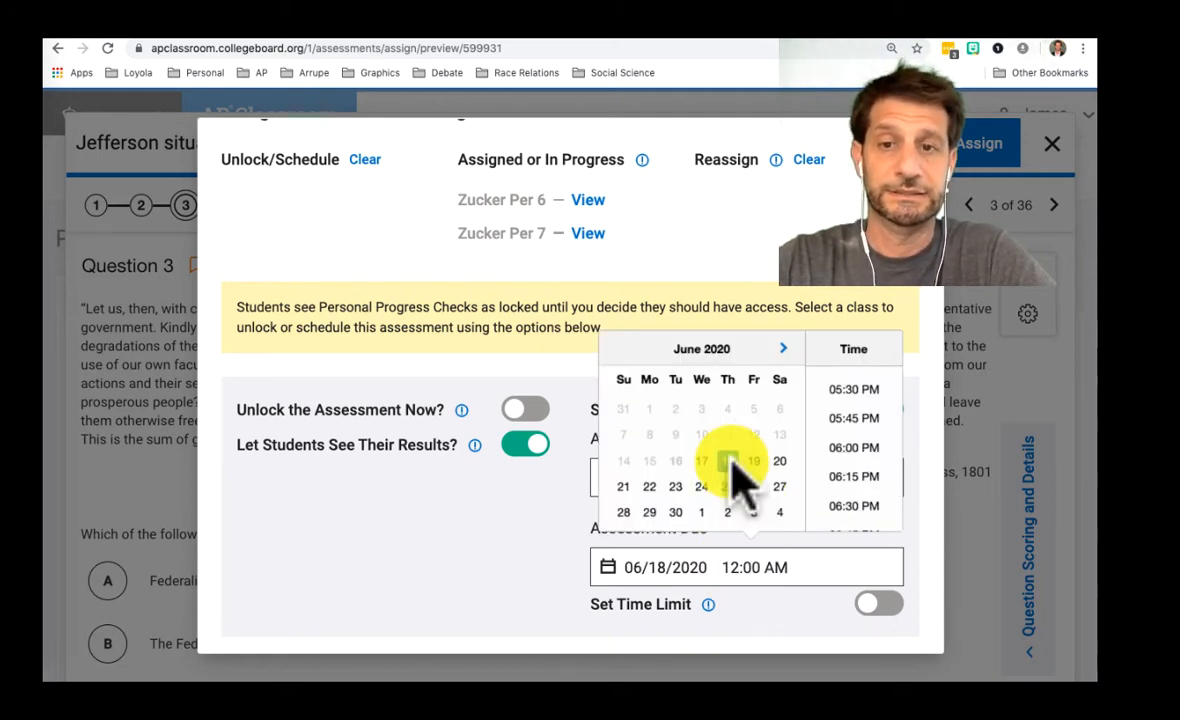
pyautogui.scroll(7, 855, 452)
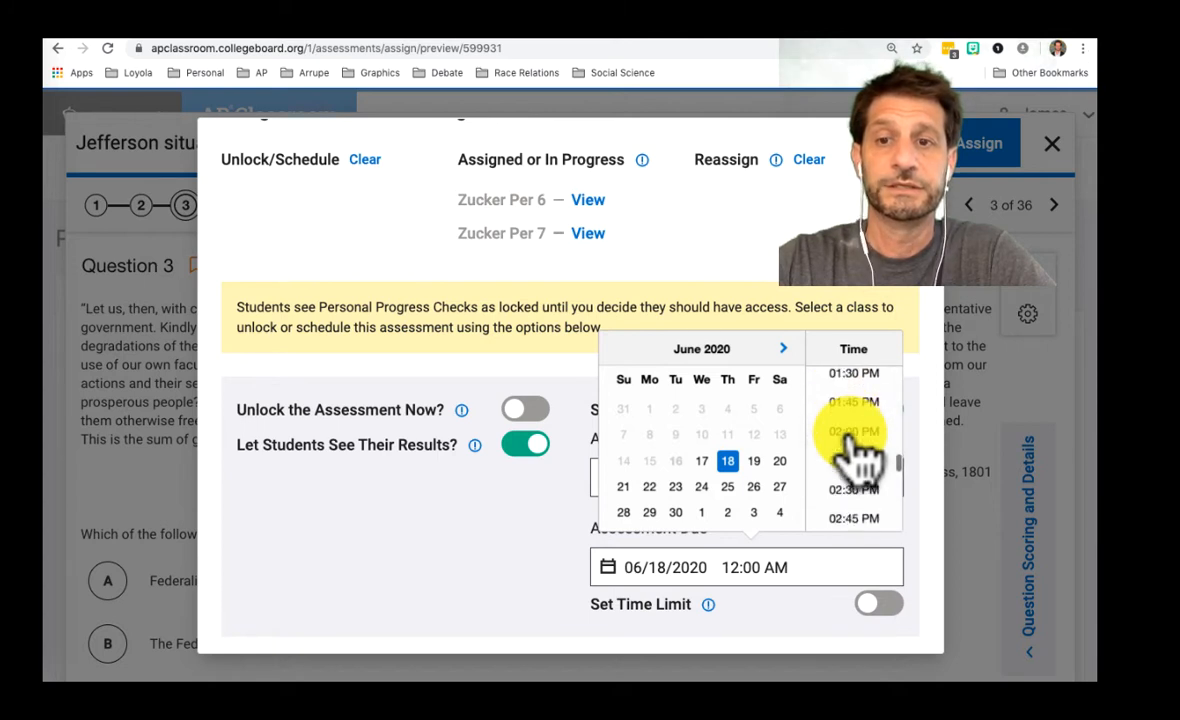
pyautogui.scroll(3, 858, 455)
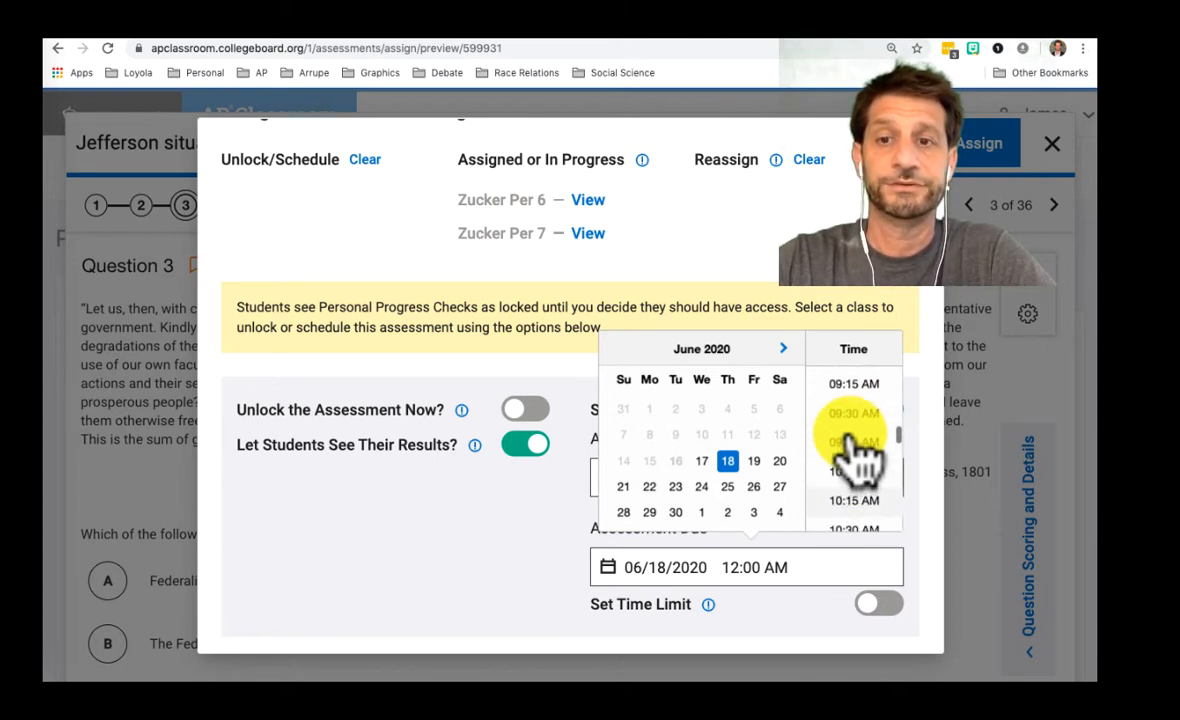
pyautogui.scroll(2, 858, 450)
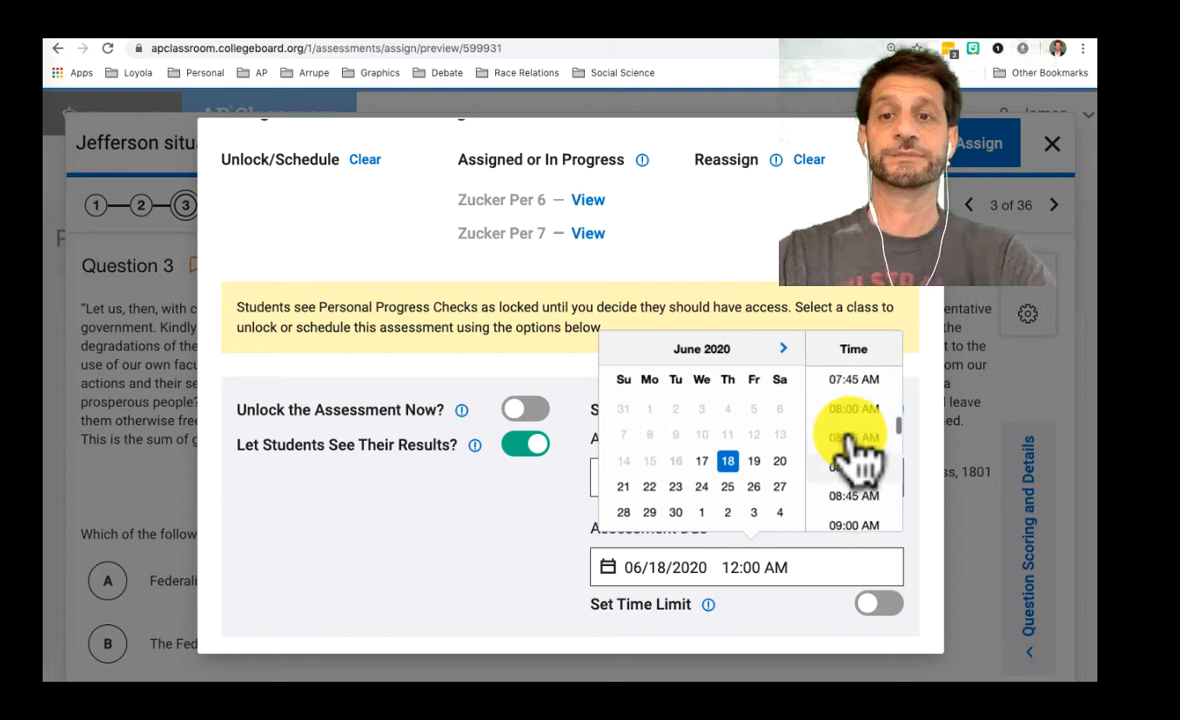
pyautogui.click(856, 409)
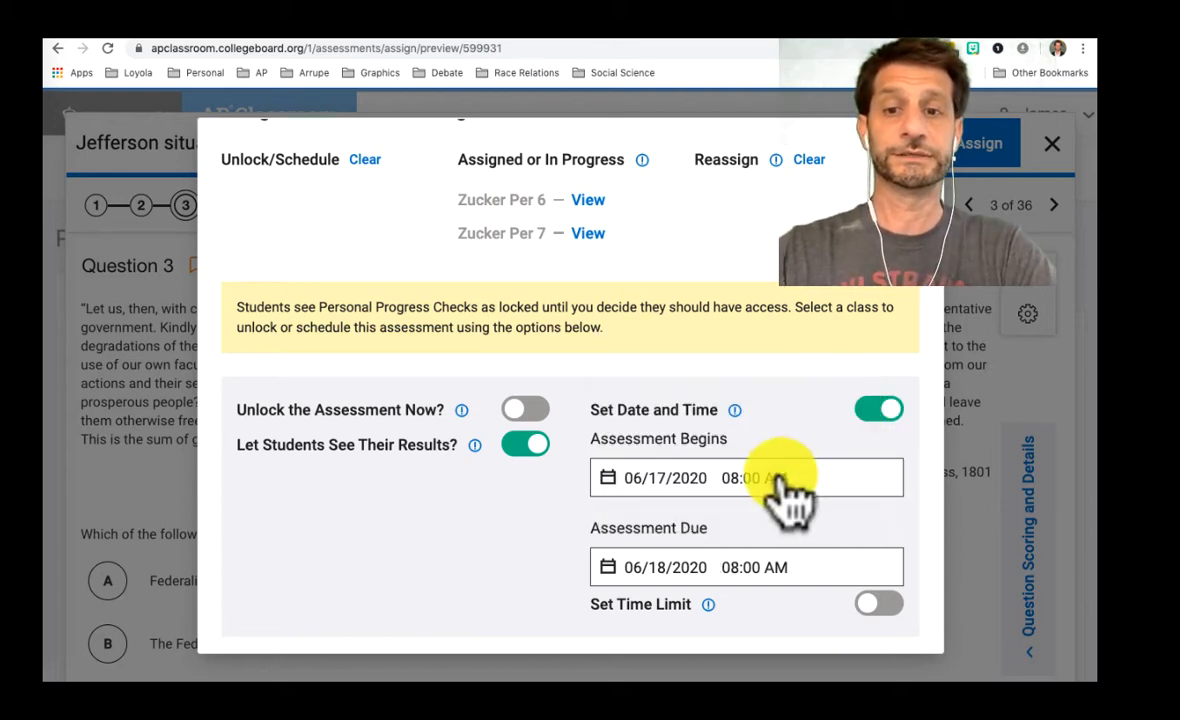
# Require the Secure LockDown Browser for the Unit 4 Progress Check: MCQ and review its assignment settings
pyautogui.scroll(-1, 785, 488)
pyautogui.scroll(-2, 790, 495)
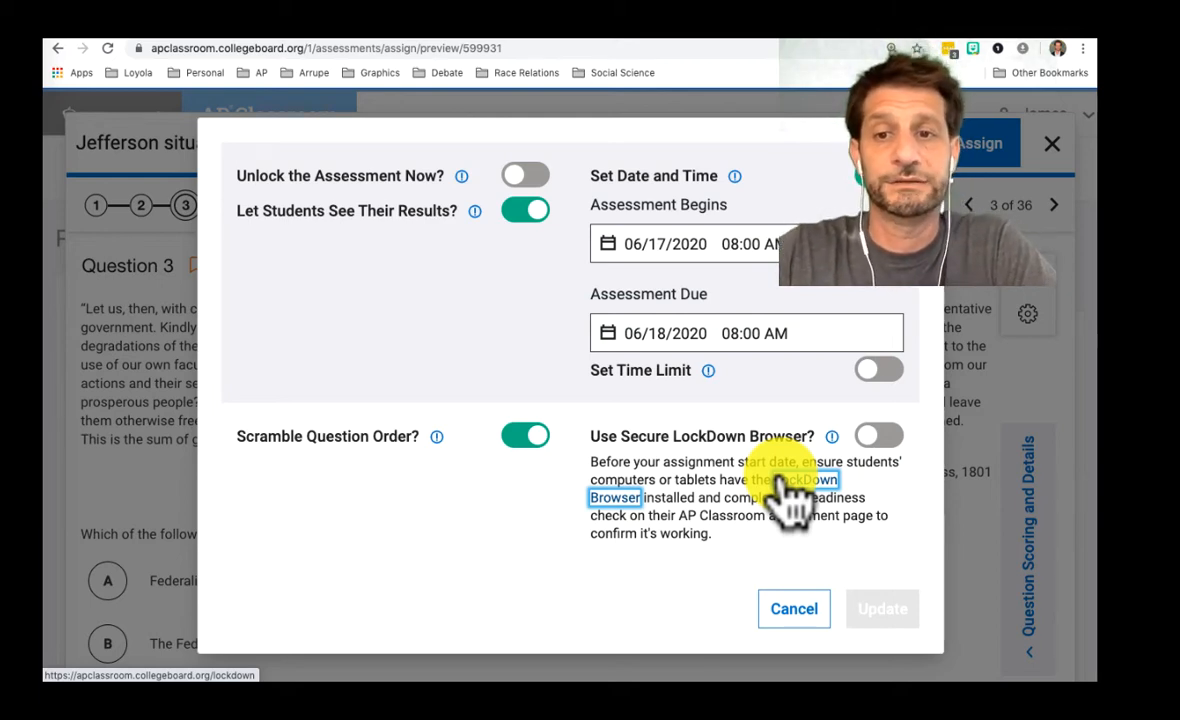
pyautogui.click(884, 442)
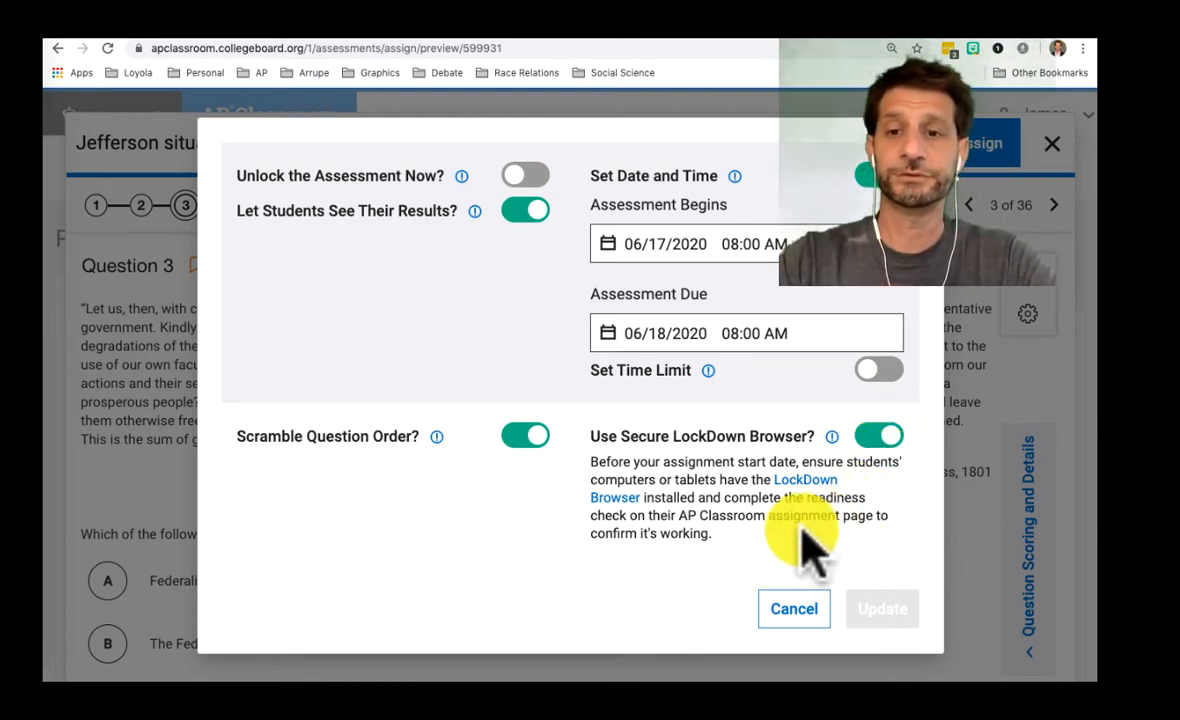
pyautogui.scroll(1, 785, 533)
pyautogui.scroll(-1, 785, 533)
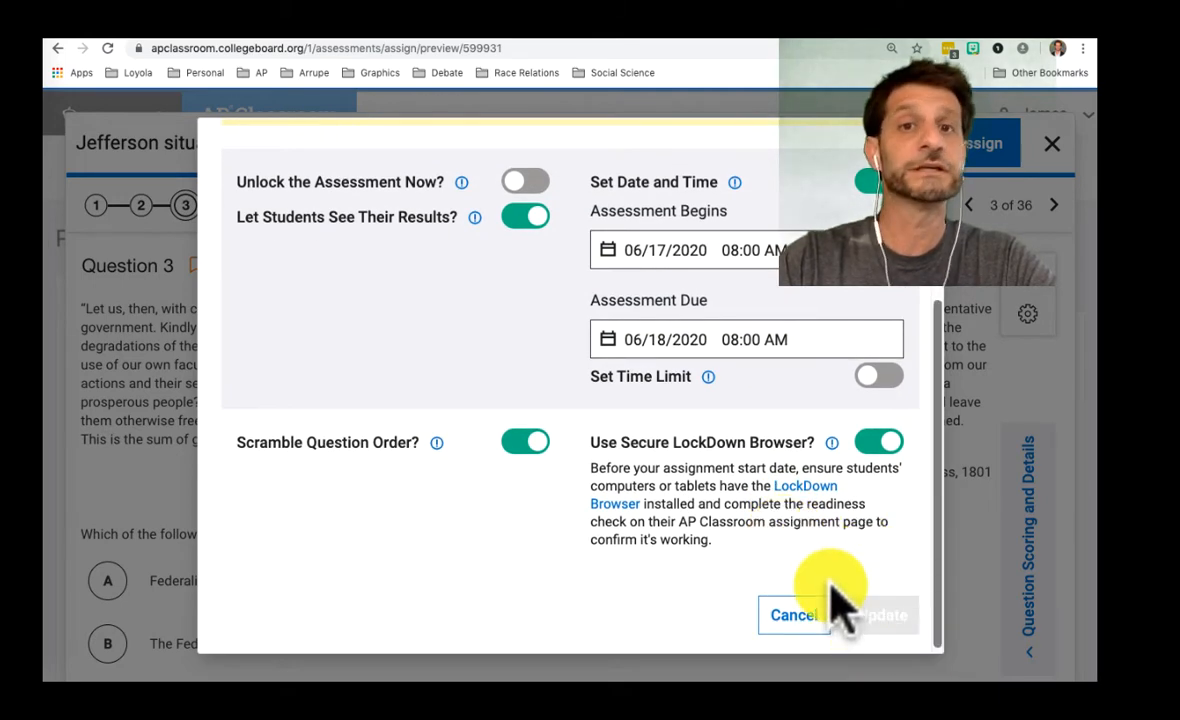
pyautogui.scroll(5, 833, 598)
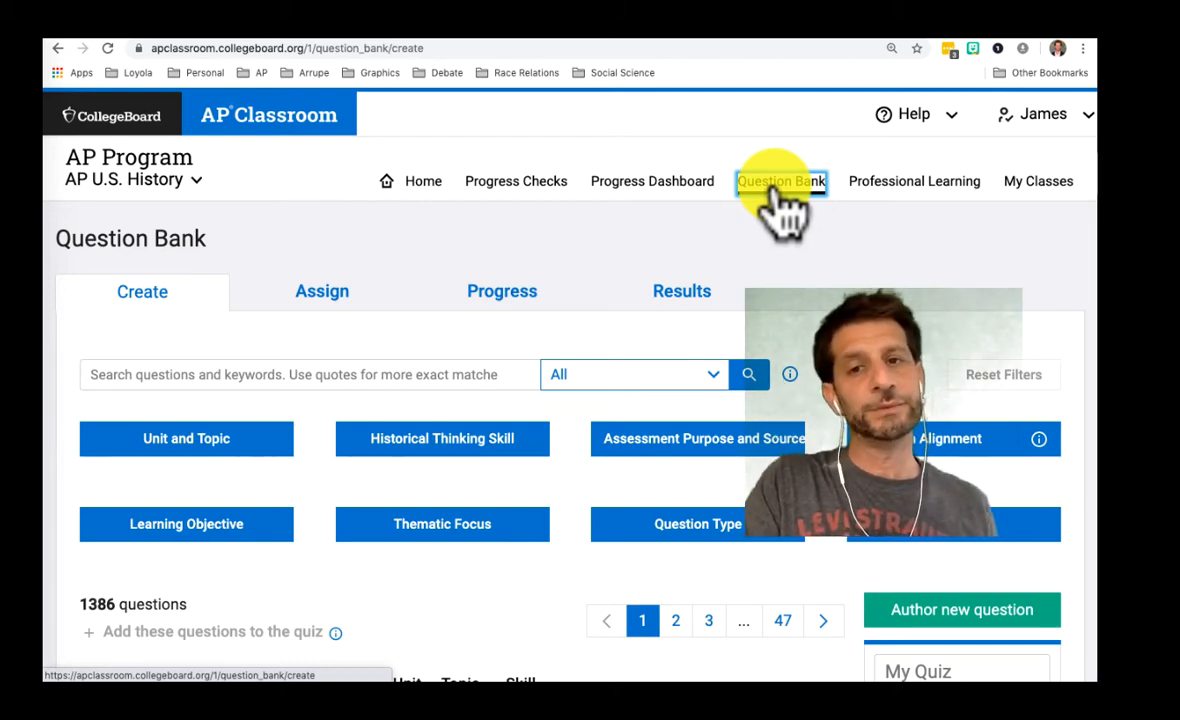
# Filter the Question Bank to topic 4.2, The Rise of Political Parties and the Era of Jefferson
pyautogui.scroll(-1, 769, 255)
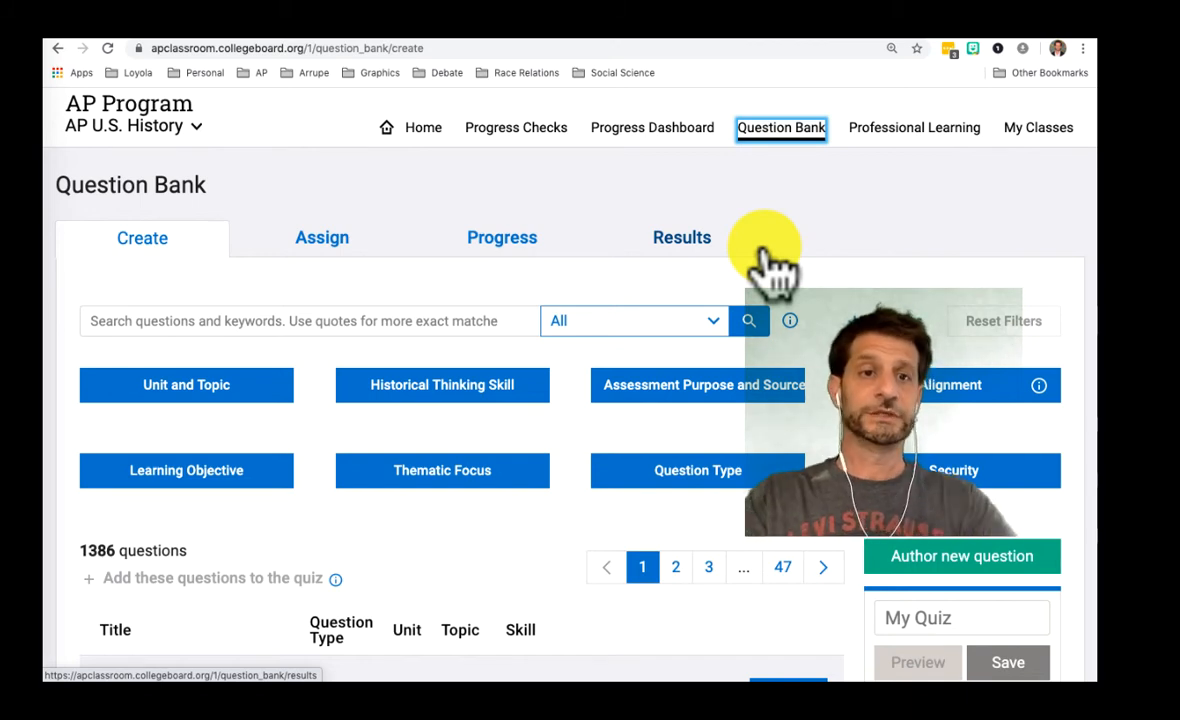
pyautogui.click(185, 385)
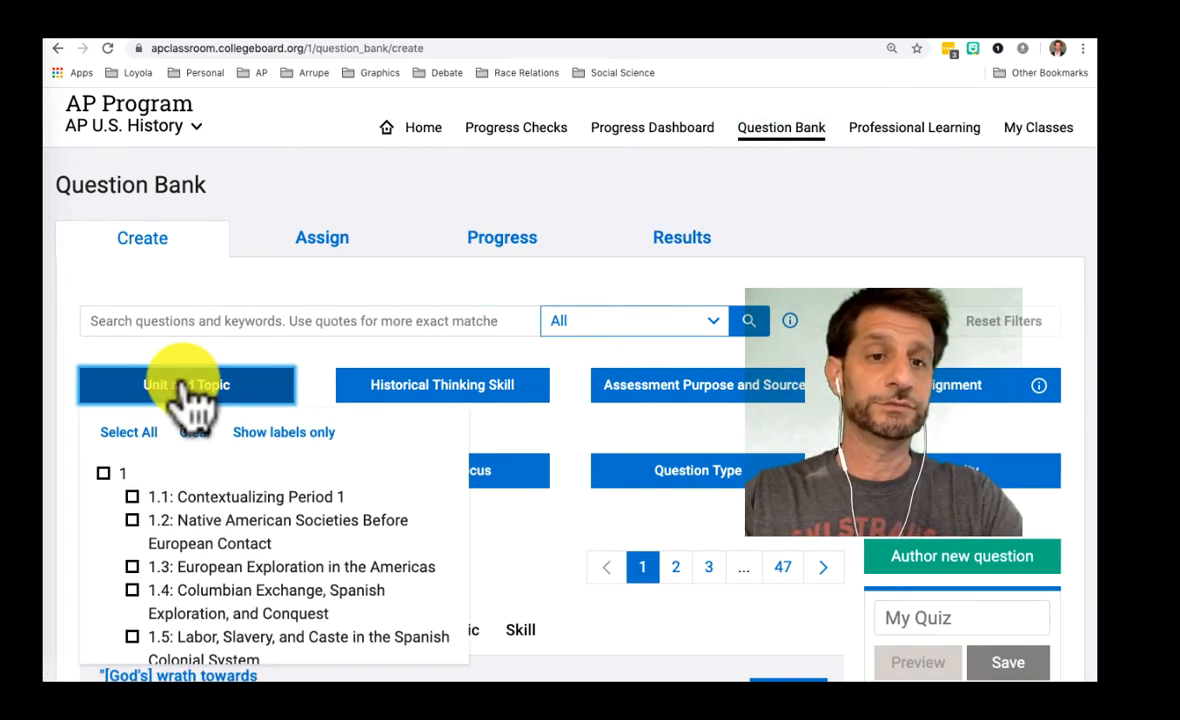
pyautogui.scroll(-6, 235, 495)
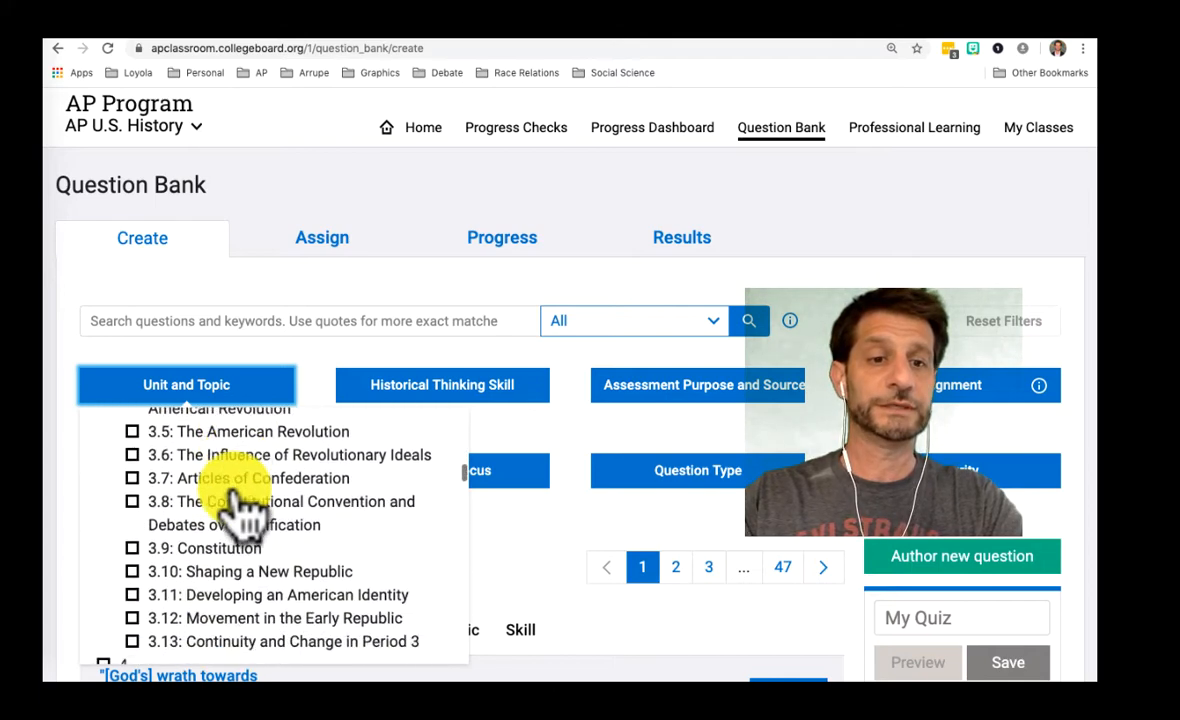
pyautogui.scroll(-5, 240, 510)
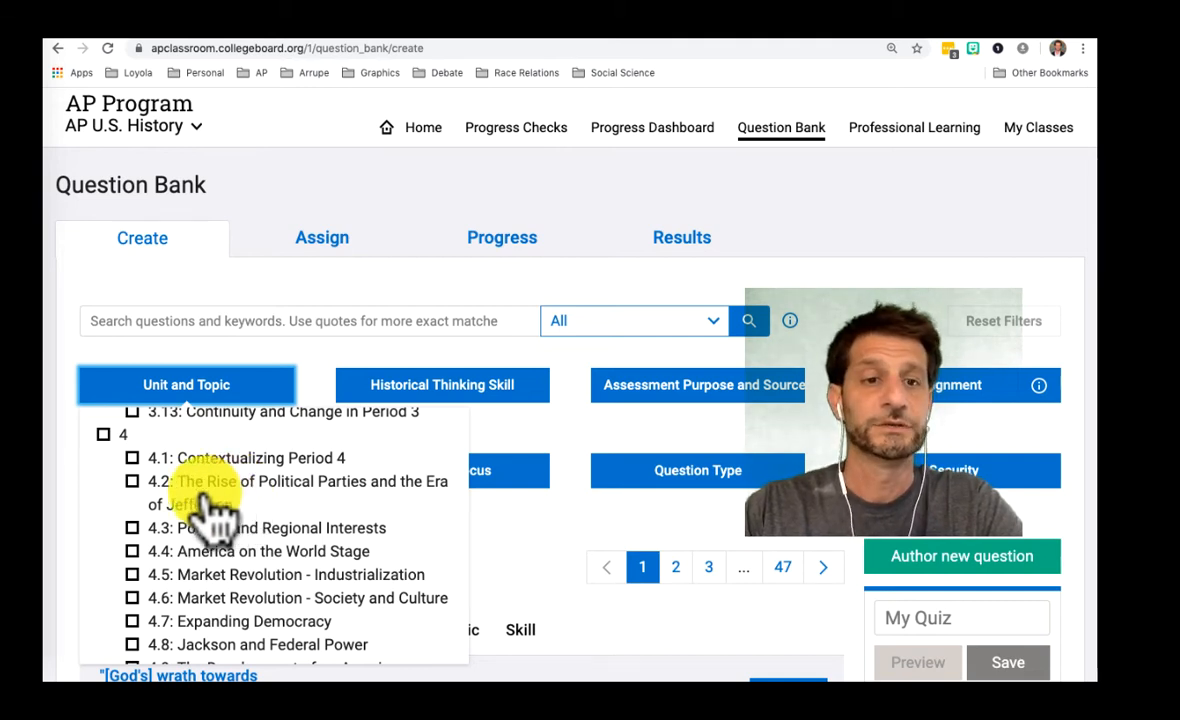
pyautogui.click(132, 483)
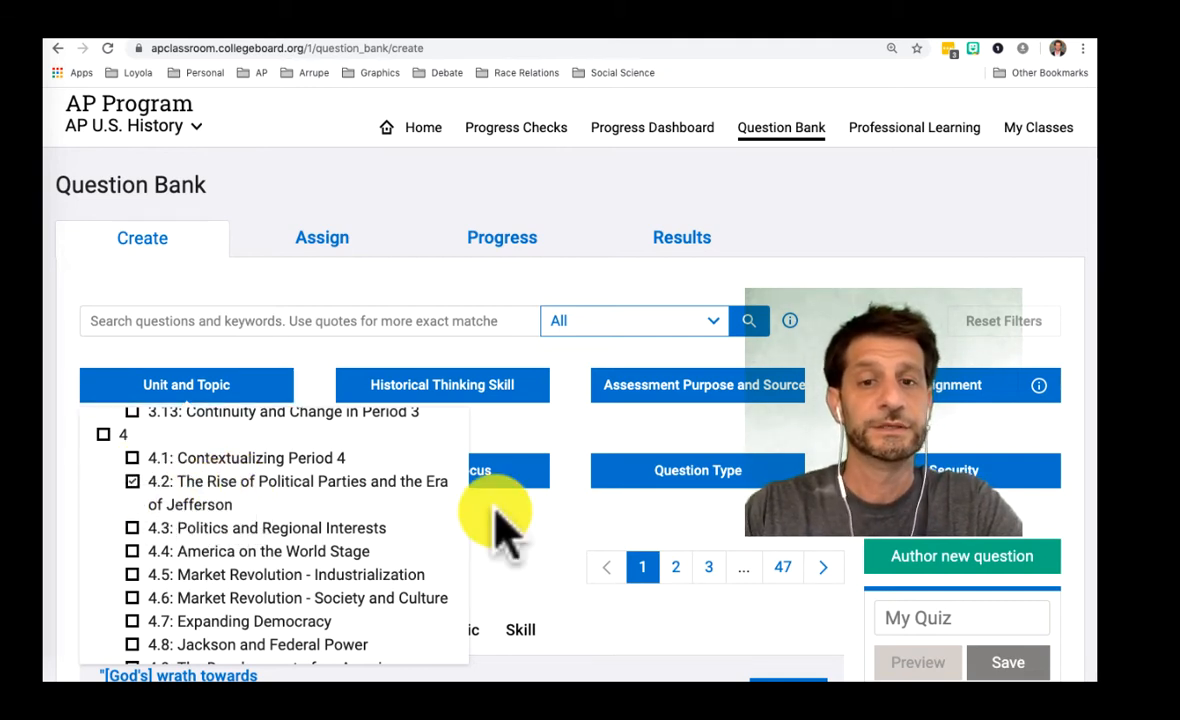
pyautogui.click(690, 474)
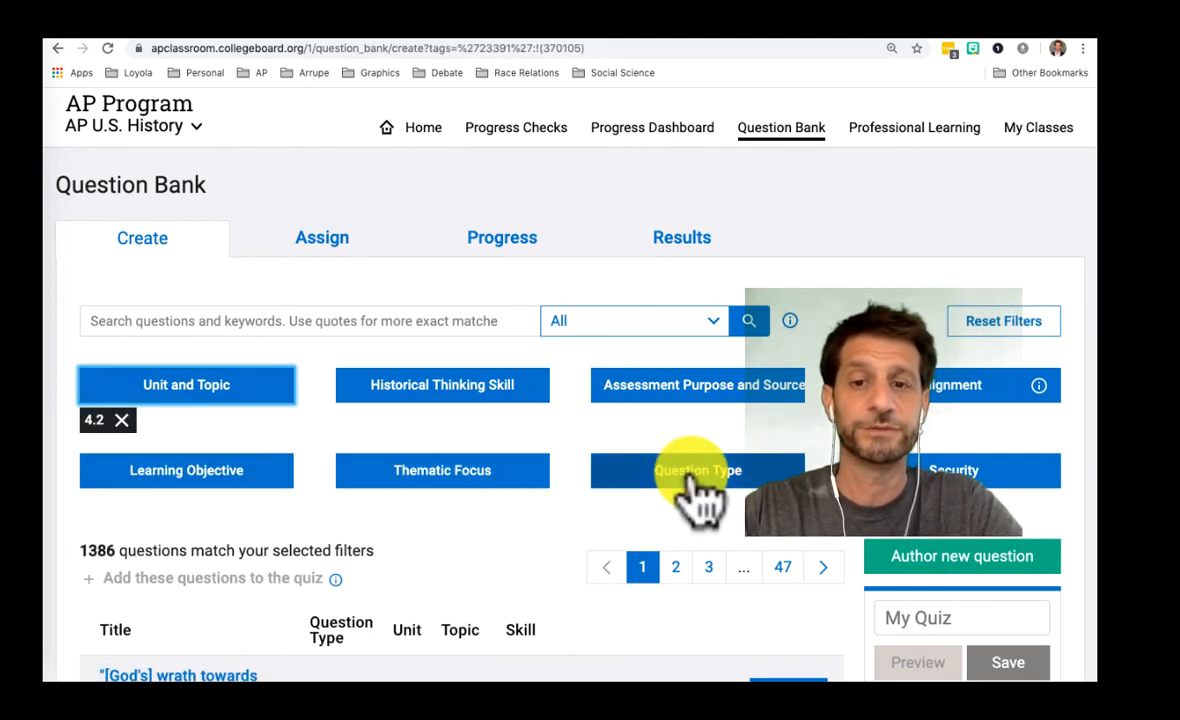
# Narrow the topic 4.2 questions to the MCQ and SAQ question types and look through the matches
pyautogui.click(699, 490)
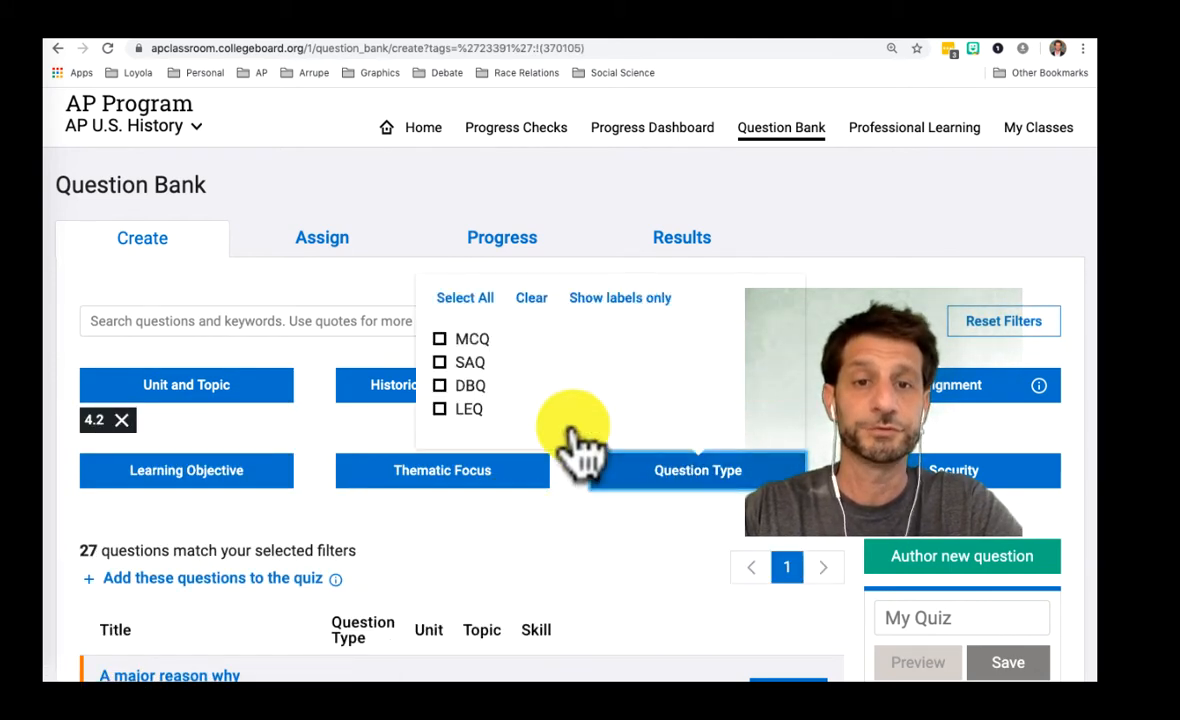
pyautogui.click(440, 340)
pyautogui.click(440, 362)
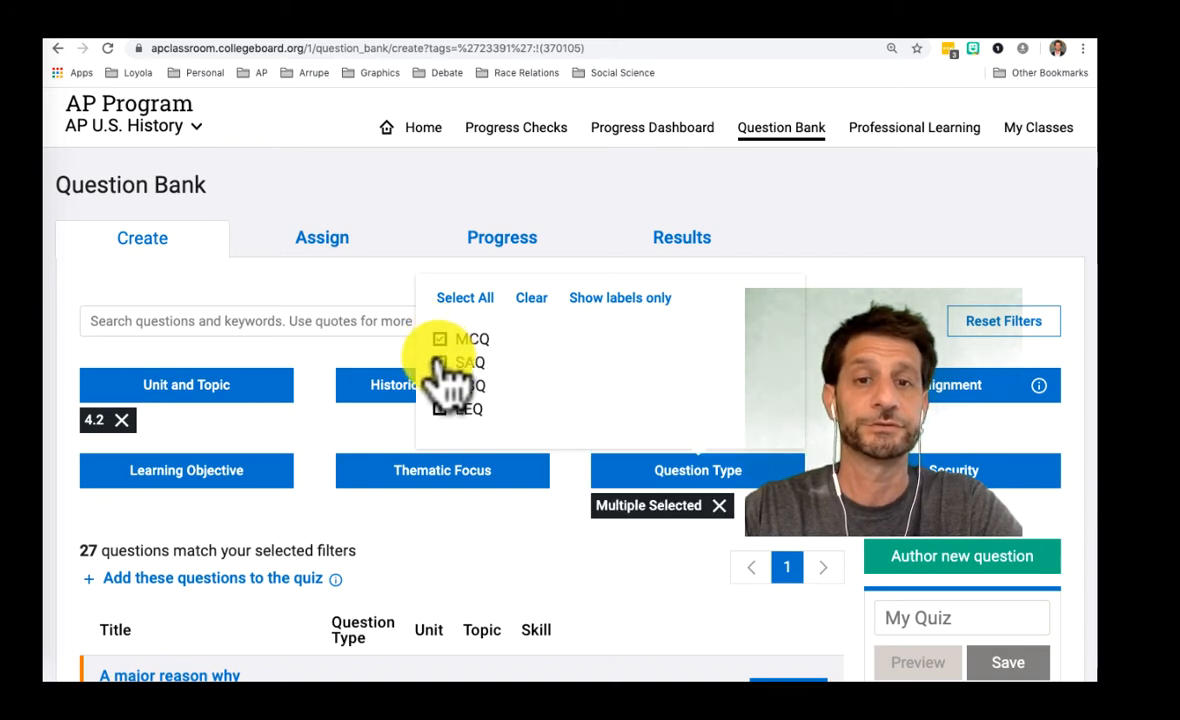
pyautogui.click(536, 519)
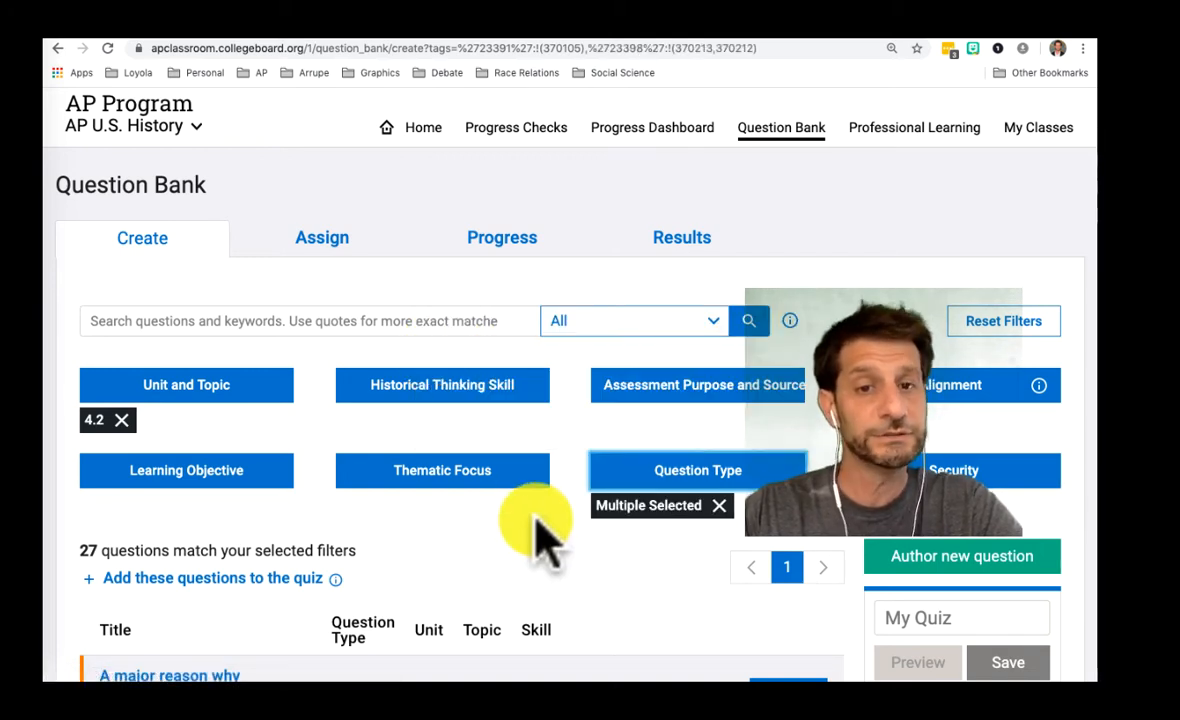
pyautogui.scroll(-5, 536, 530)
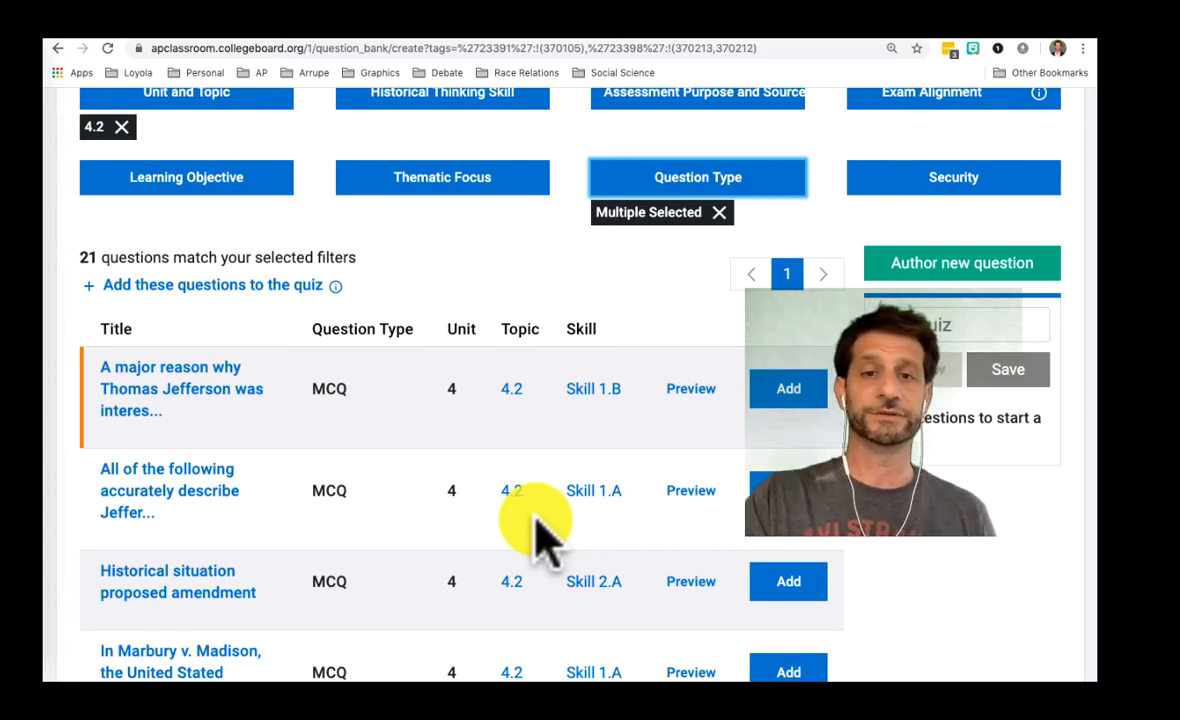
# Preview the question on why Thomas Jefferson was interested in purchasing Louisiana and add it to the quiz
pyautogui.click(193, 389)
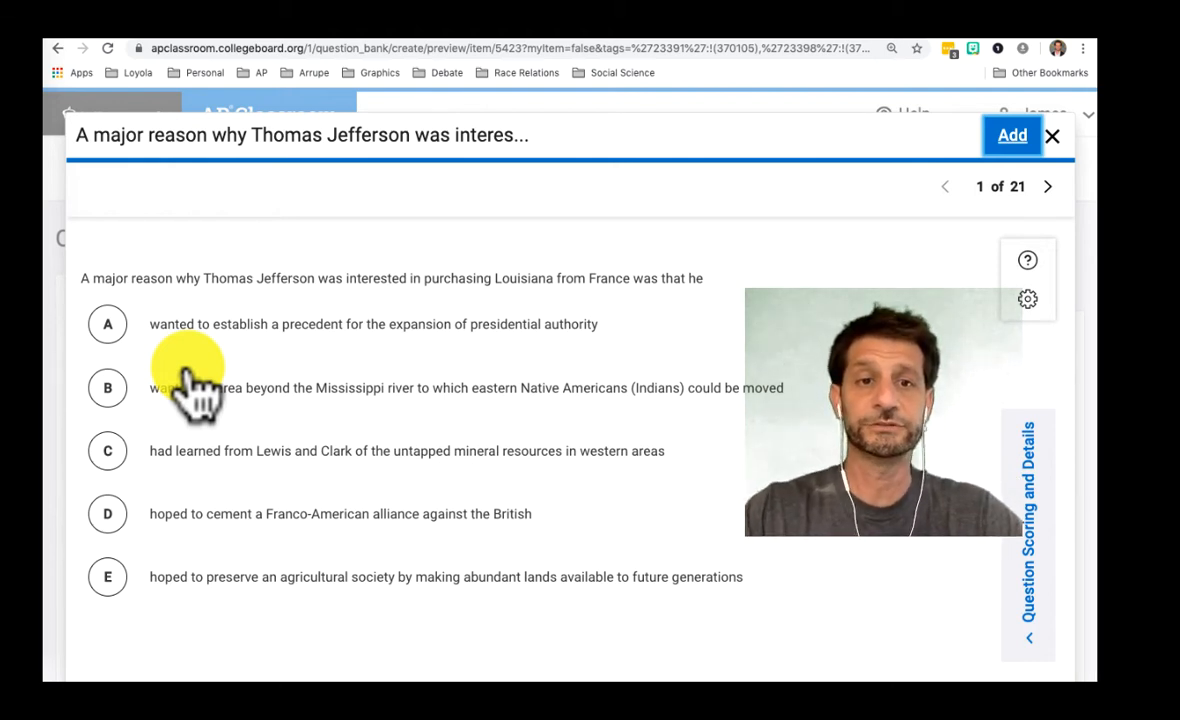
pyautogui.click(1012, 138)
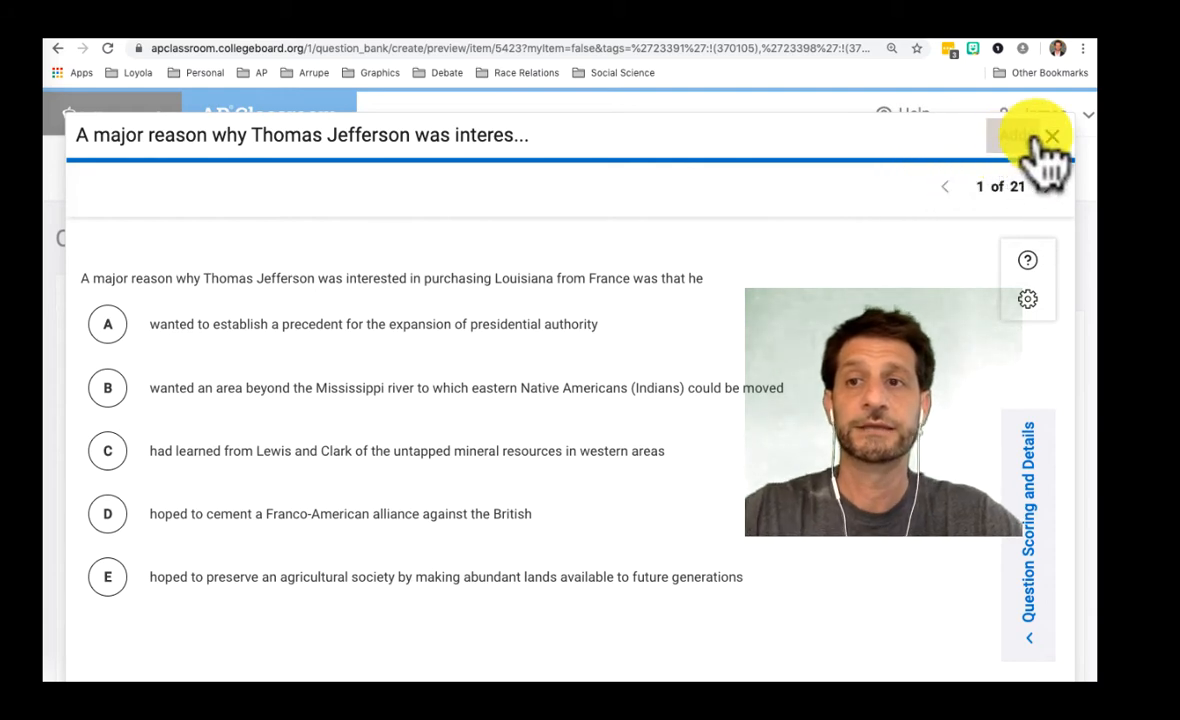
pyautogui.click(1058, 137)
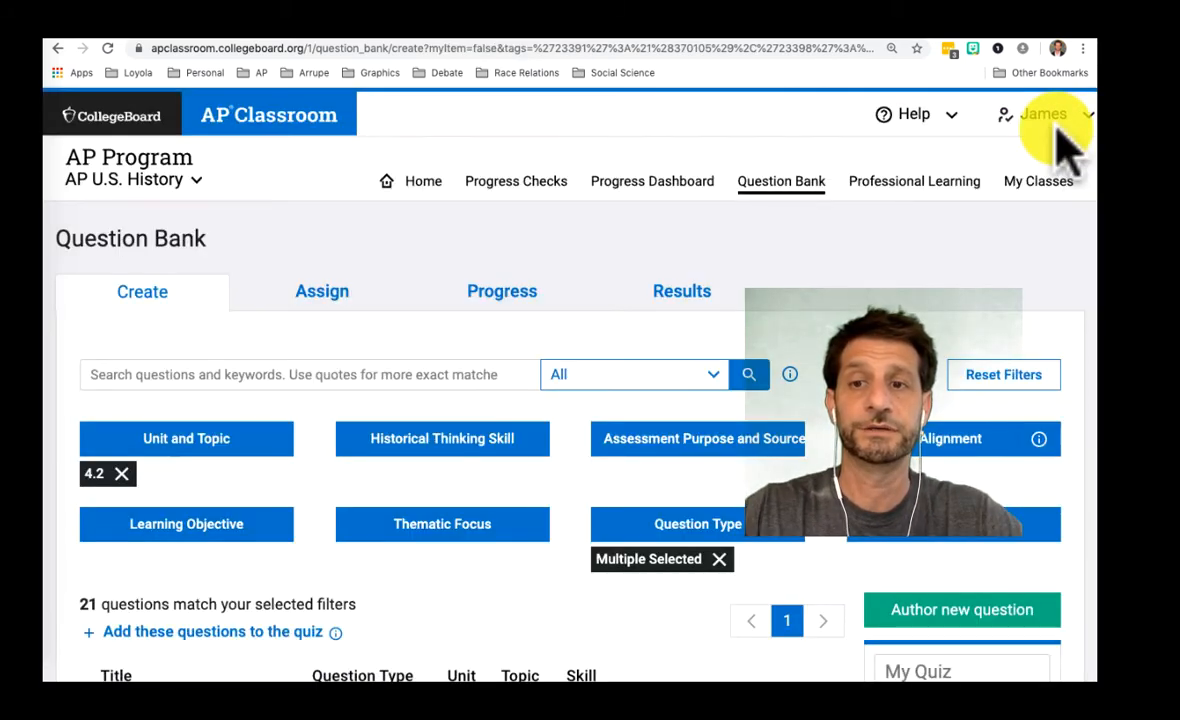
# Name the new quiz Jeffersonian Era, preview it, and save it
pyautogui.scroll(-3, 948, 395)
pyautogui.scroll(-4, 946, 395)
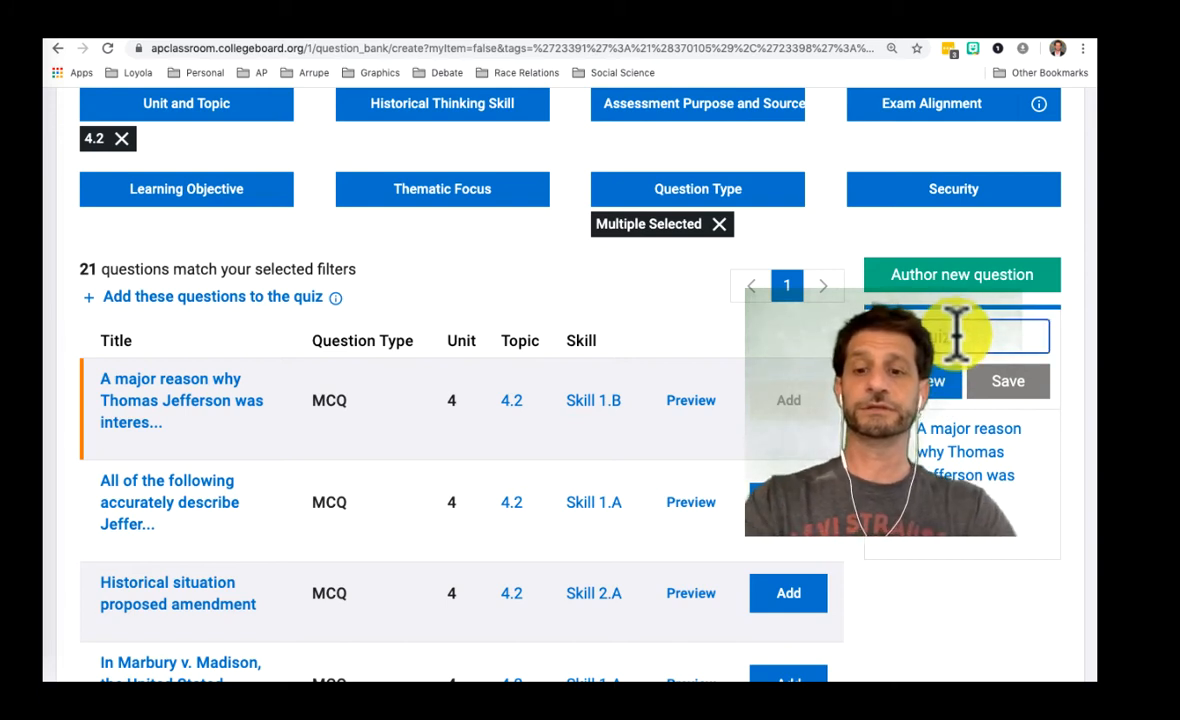
pyautogui.write('Jeffers')
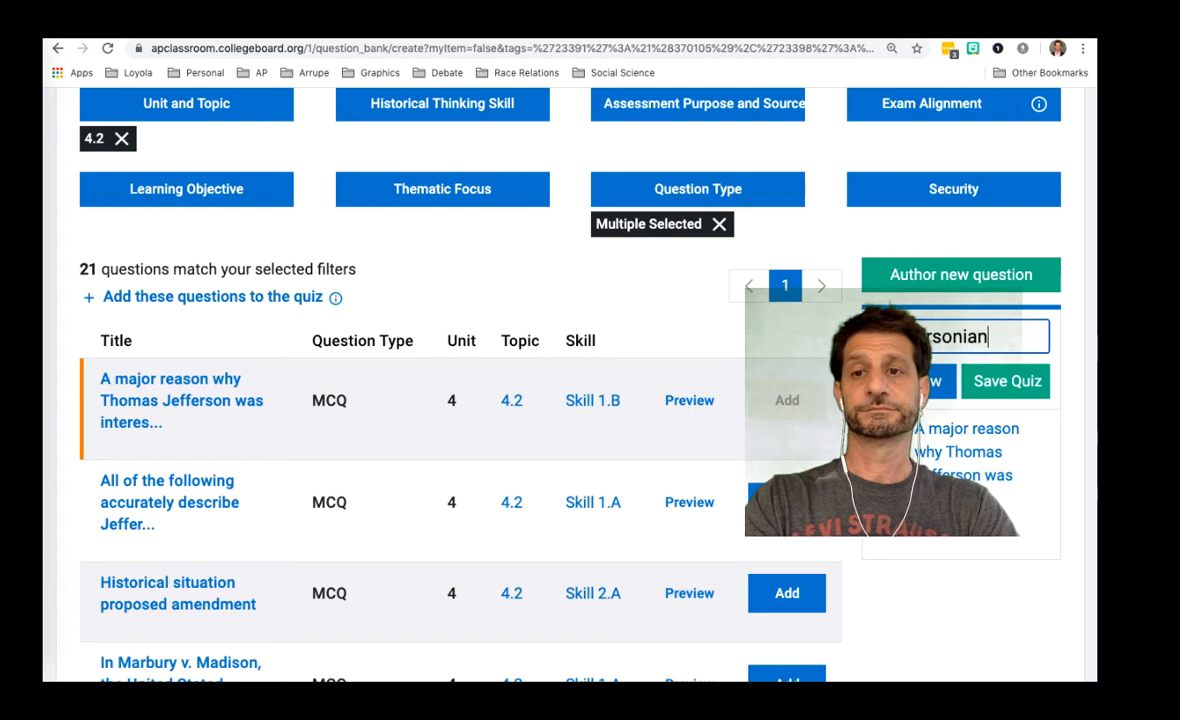
pyautogui.write('onian Era')
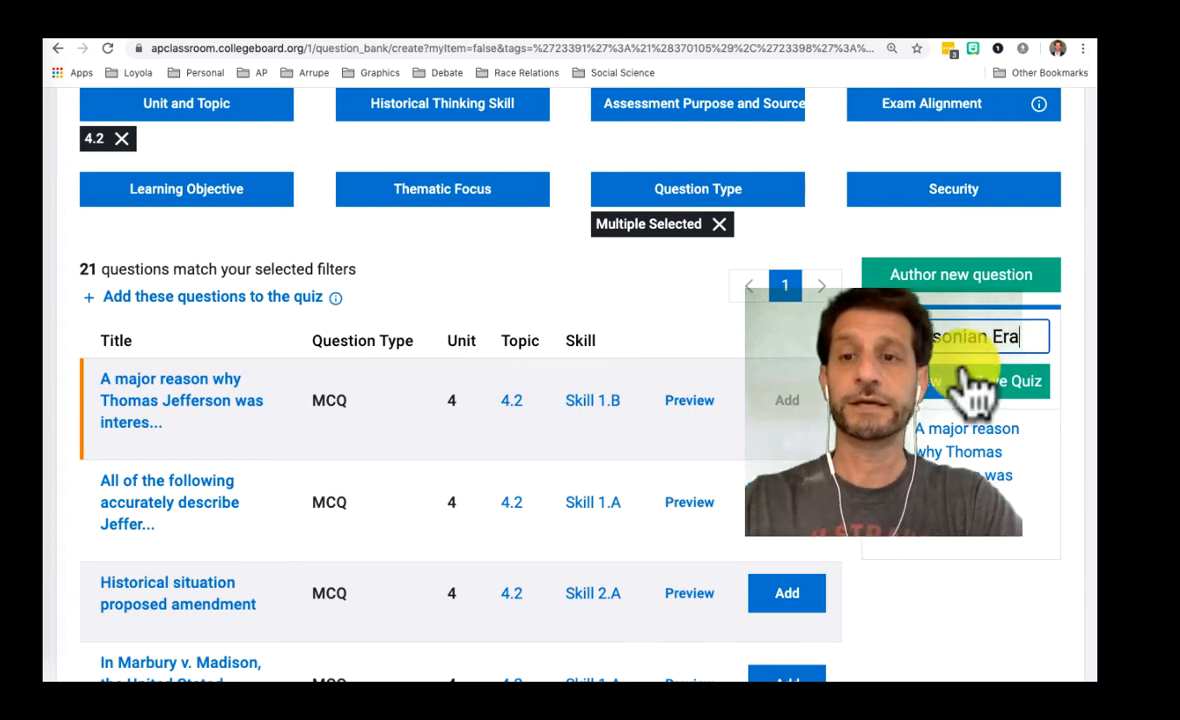
pyautogui.click(928, 382)
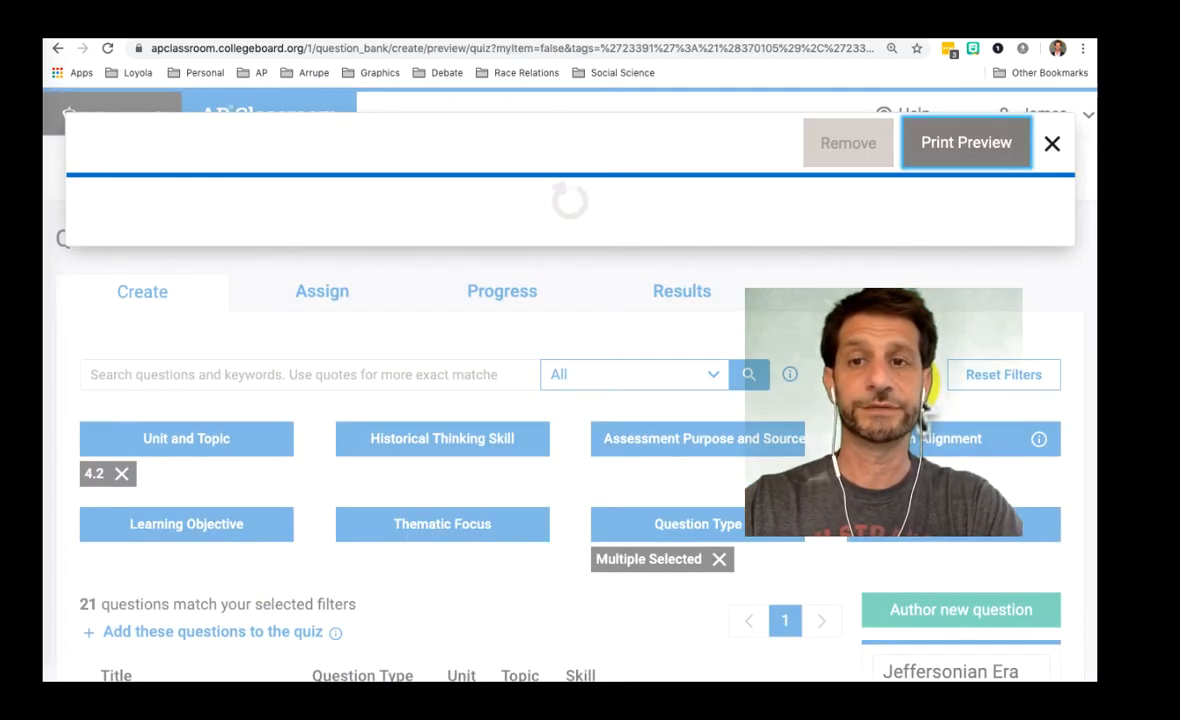
pyautogui.scroll(-3, 1014, 450)
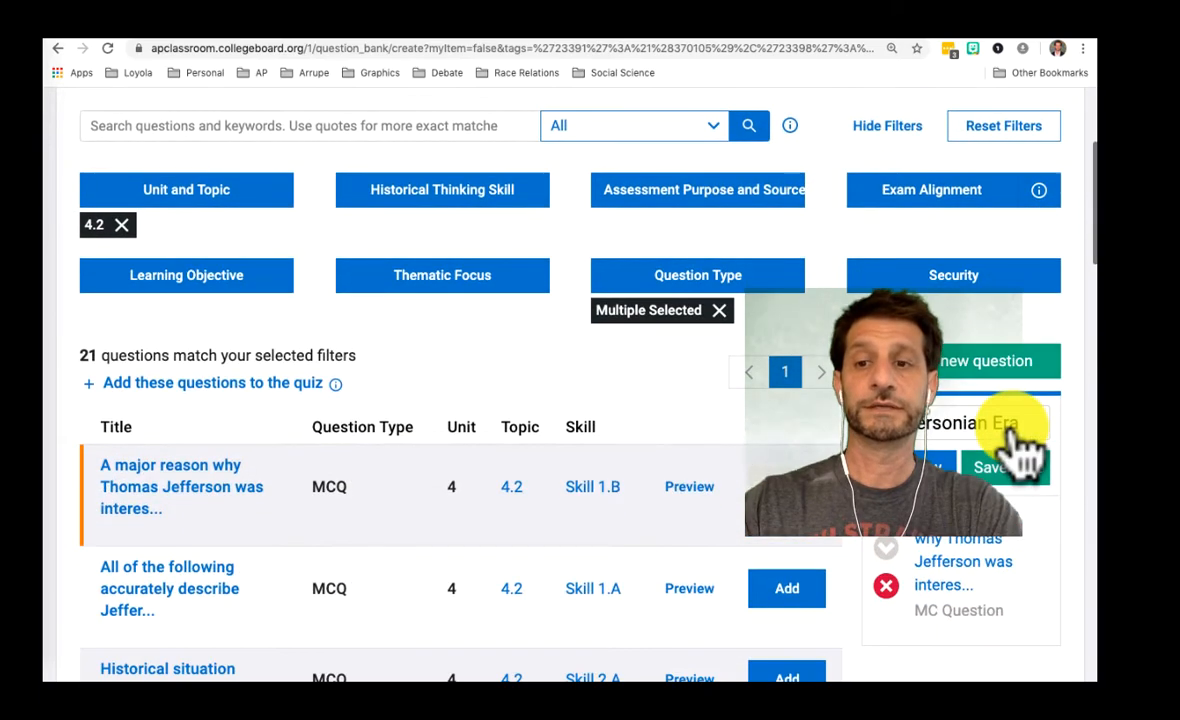
pyautogui.click(1013, 482)
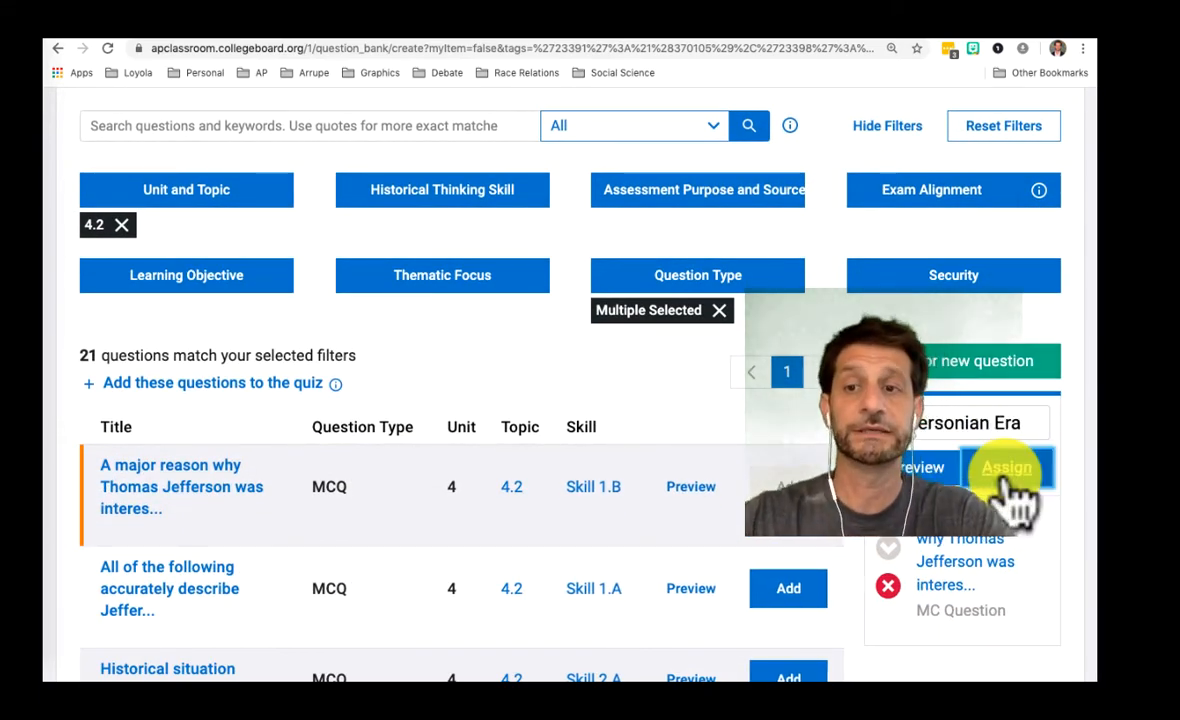
# Set up the Jeffersonian Era assignment for the period 6 and 7 classes, with visible results, scrambled questions and a scheduled date and time
pyautogui.click(1008, 472)
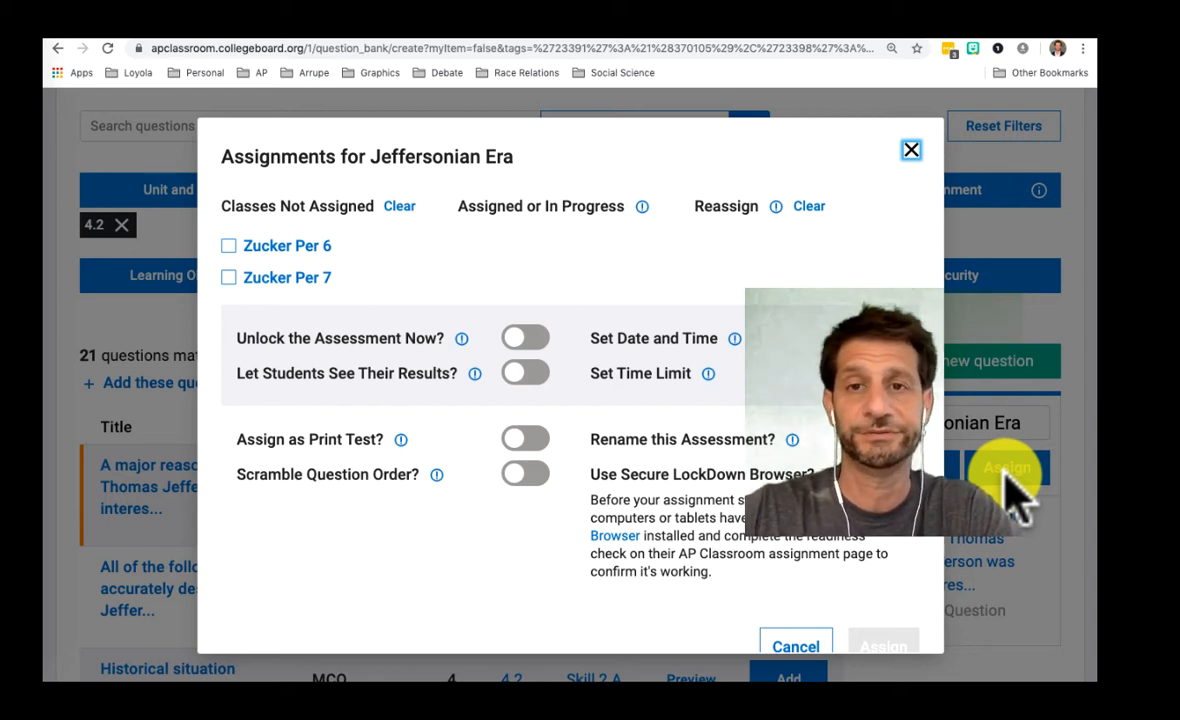
pyautogui.click(229, 247)
pyautogui.click(229, 278)
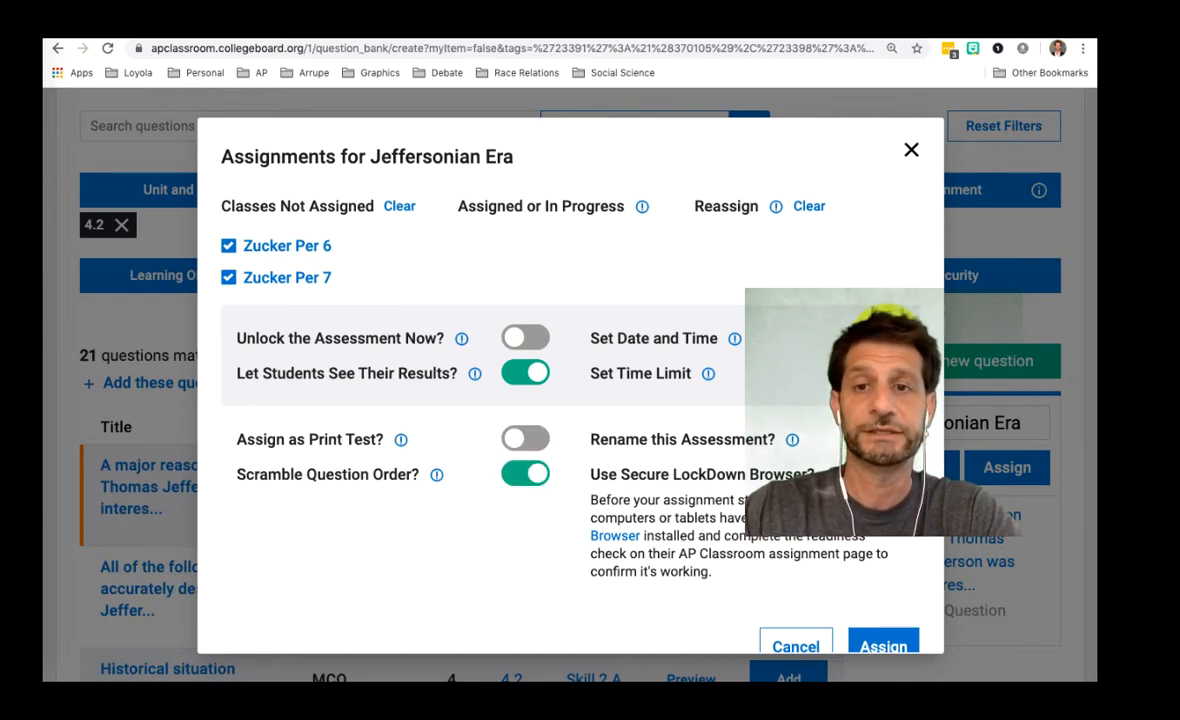
pyautogui.click(878, 338)
pyautogui.scroll(-3, 812, 408)
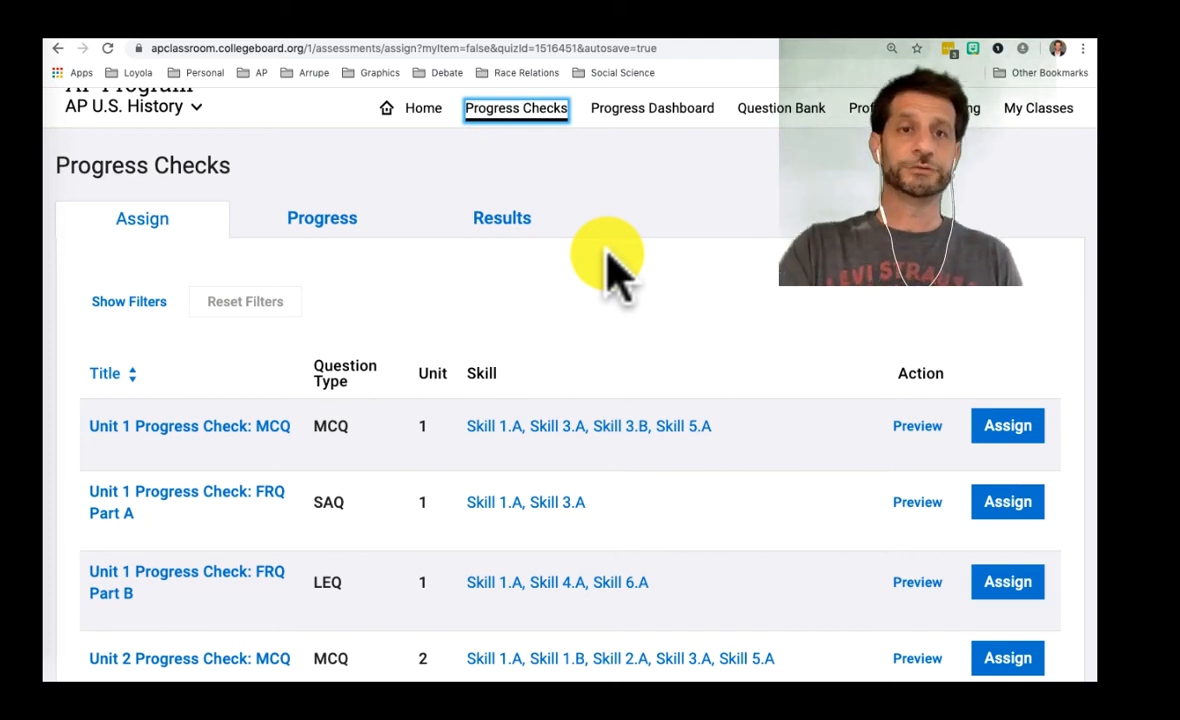
# View the progress check results and open the period 7 class's topics and skills breakdown for the Unit 4 Progress Check: MCQ
pyautogui.click(495, 226)
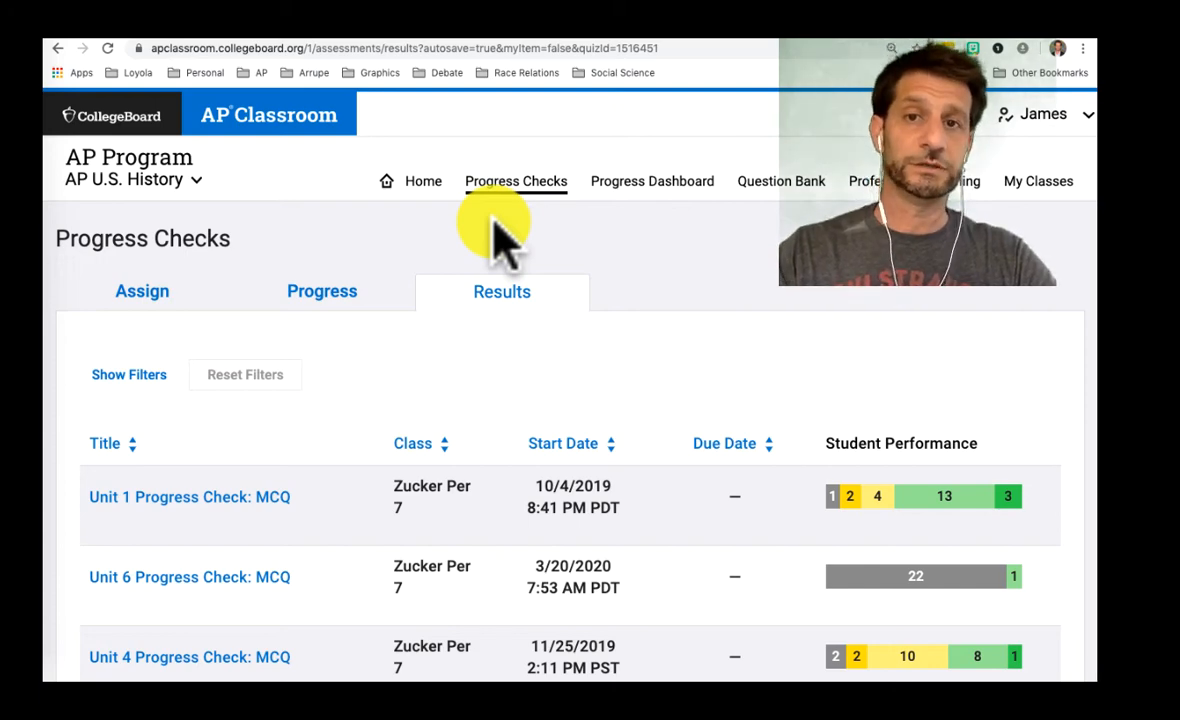
pyautogui.scroll(-5, 495, 230)
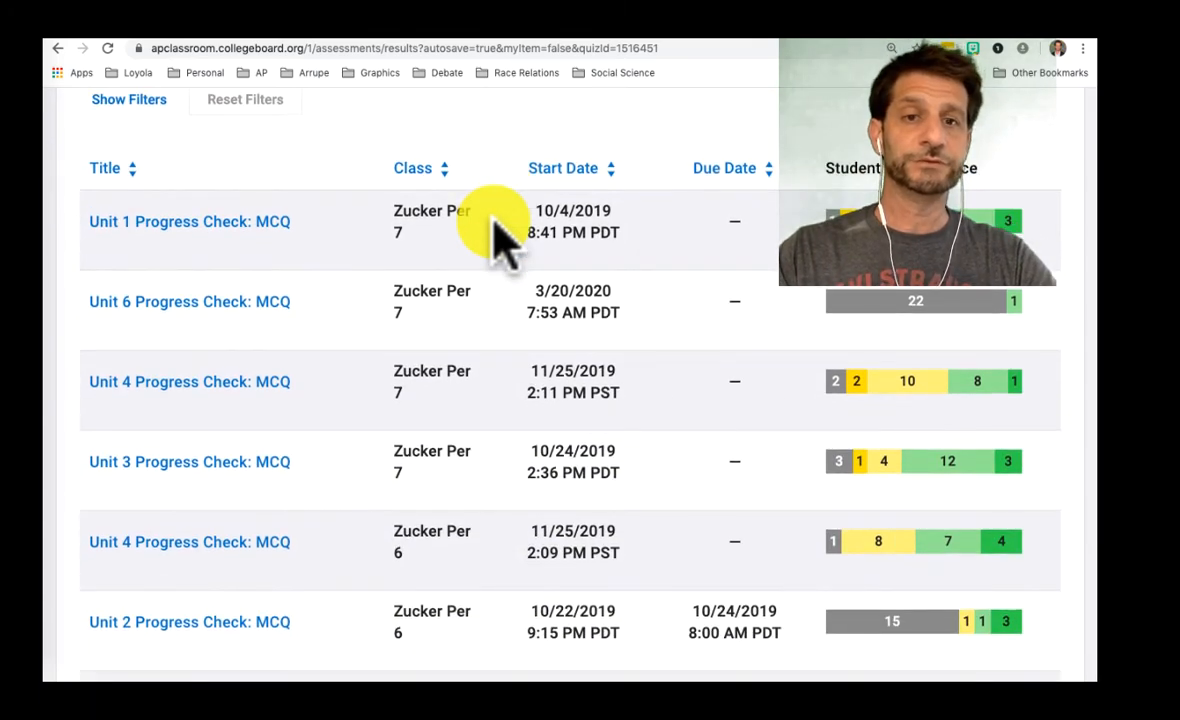
pyautogui.click(205, 381)
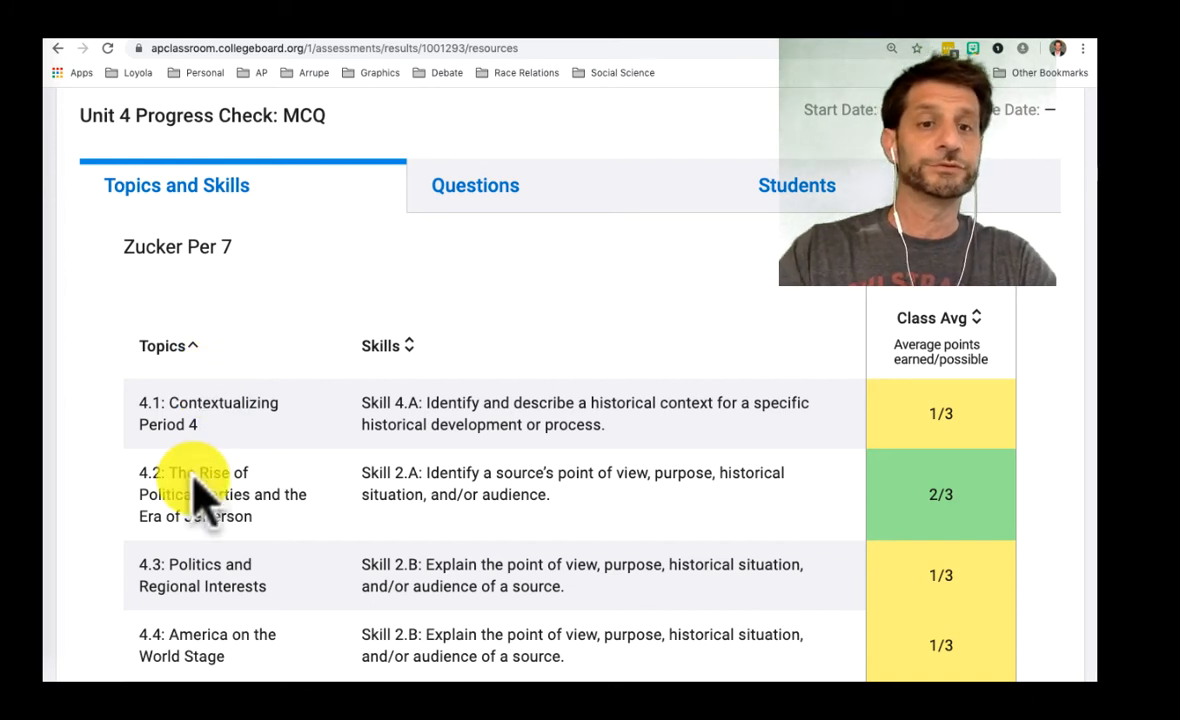
# Examine the student-by-student results behind the class average for topic 4.2, The Rise of Political Parties and the Era of Jefferson, and close them
pyautogui.click(940, 512)
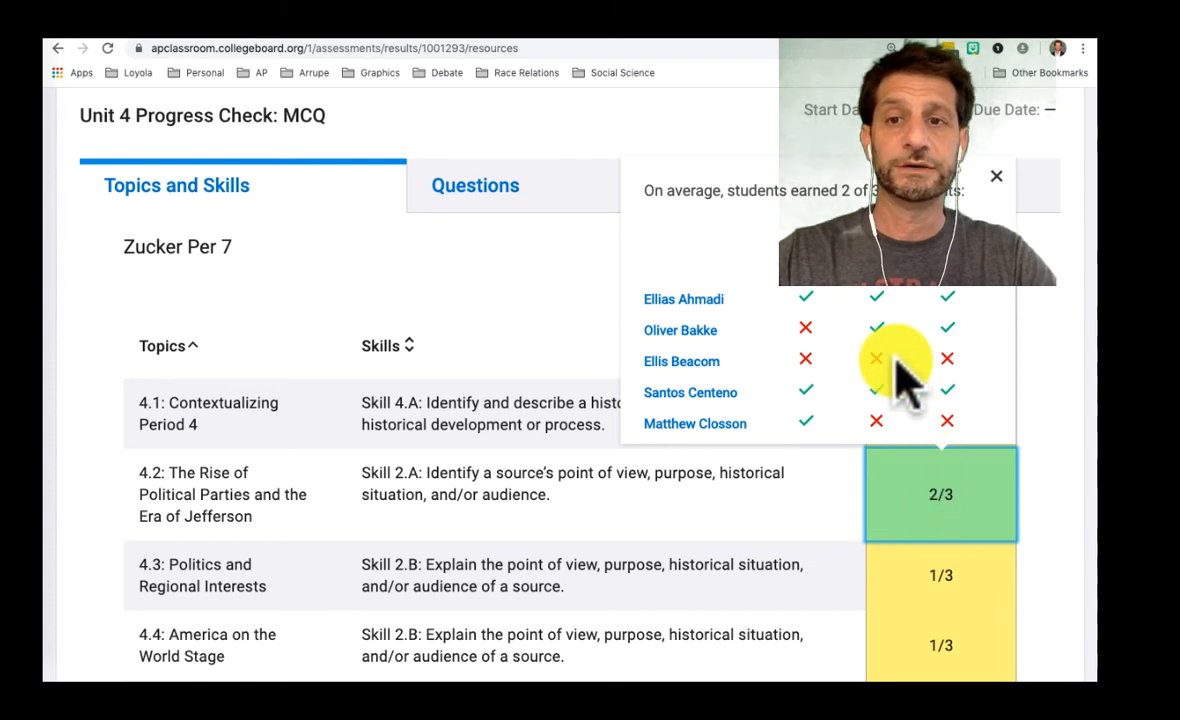
pyautogui.scroll(-3, 897, 372)
pyautogui.scroll(-3, 900, 375)
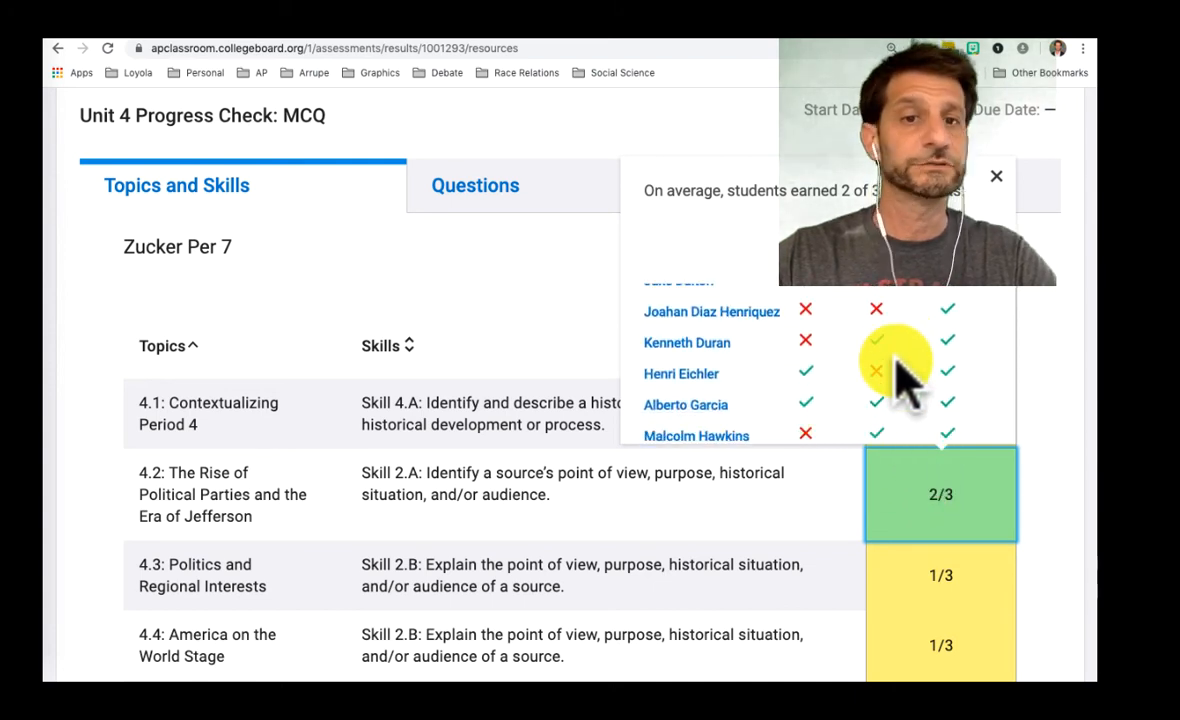
pyautogui.click(605, 312)
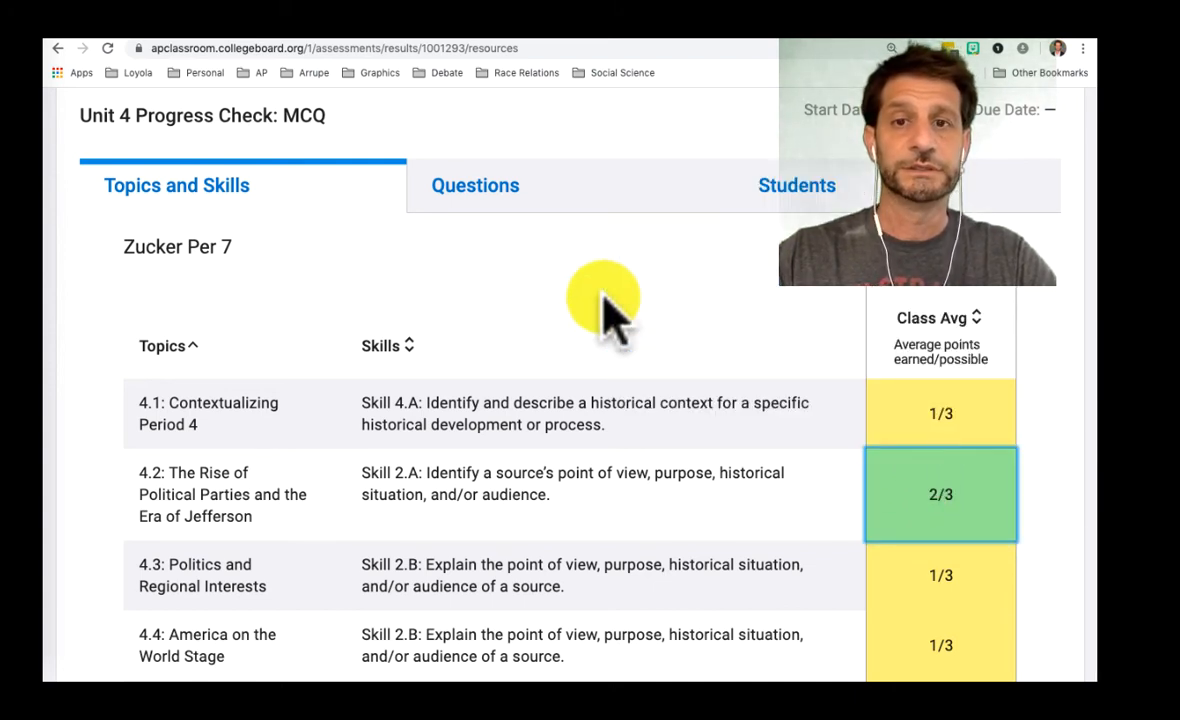
# Review the period 7 class's question-by-question results for the Unit 4 Progress Check: MCQ
pyautogui.click(492, 200)
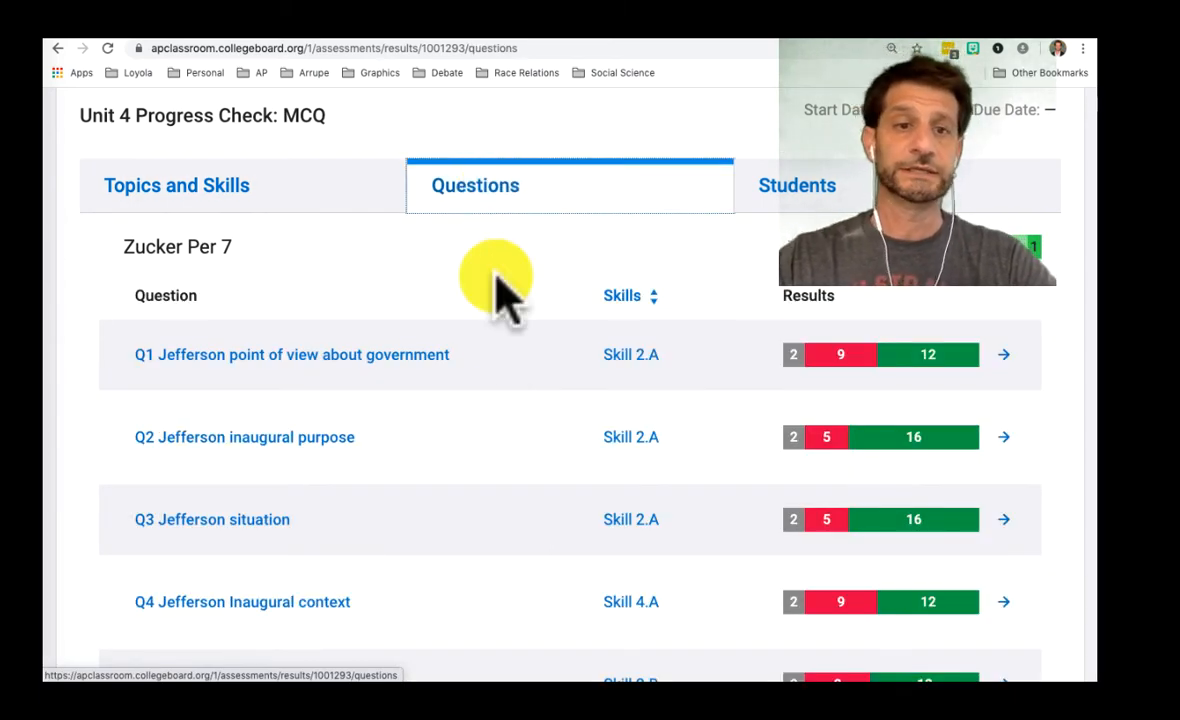
pyautogui.scroll(-5, 500, 337)
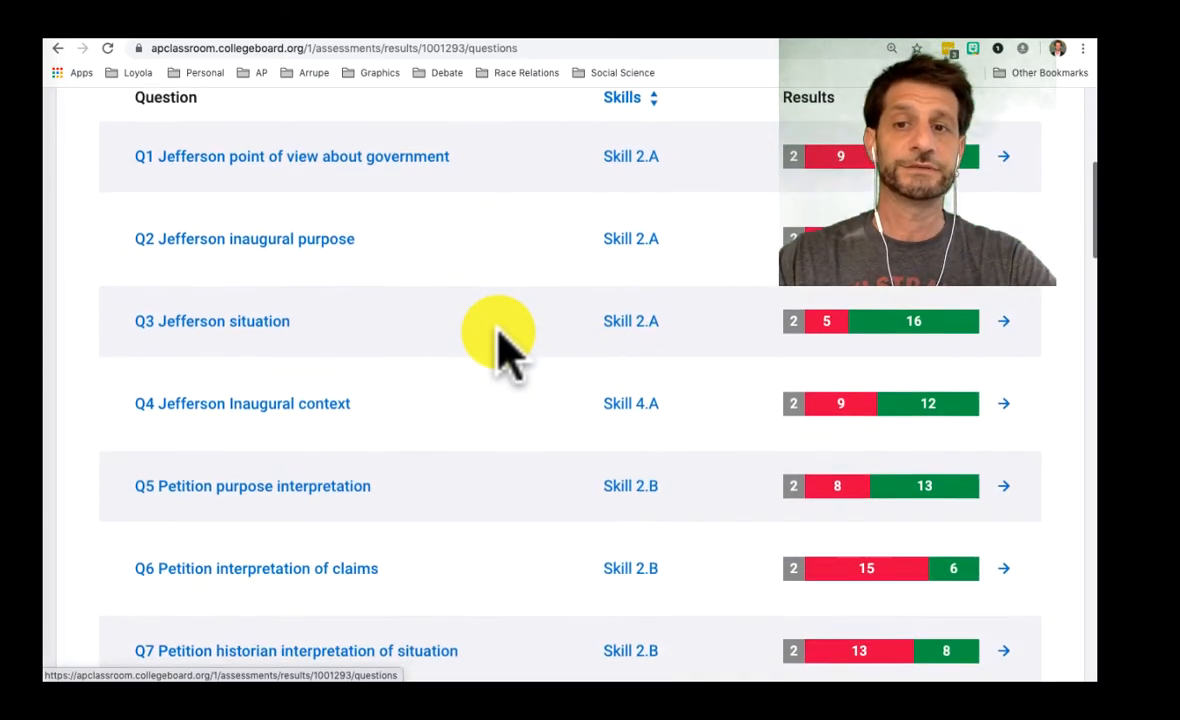
pyautogui.scroll(-1, 500, 337)
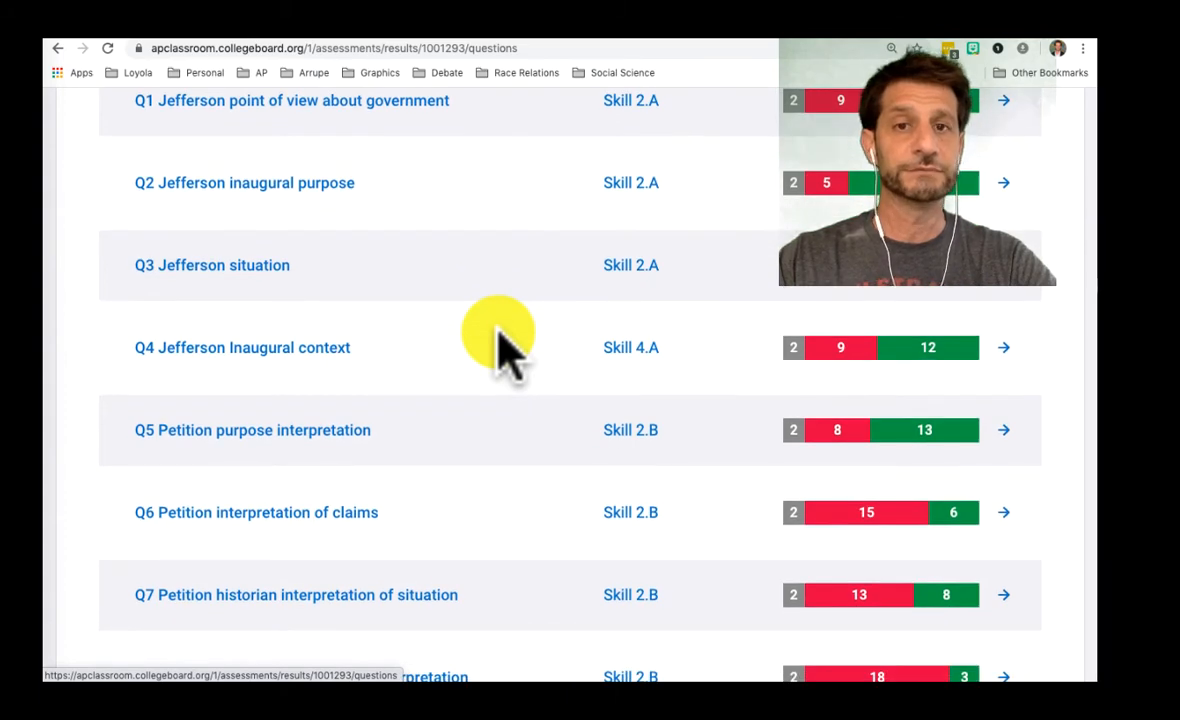
pyautogui.scroll(5, 500, 337)
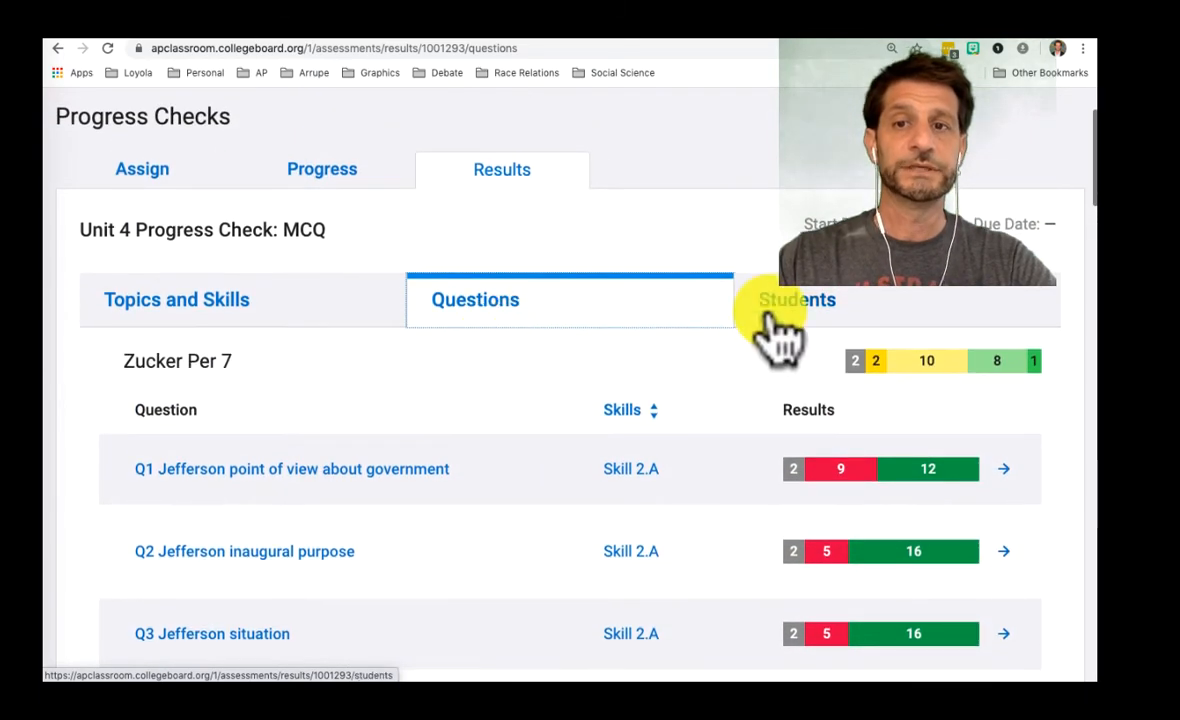
# Review each period 7 student's points earned, submission time and individual answers across the progress check questions
pyautogui.click(802, 308)
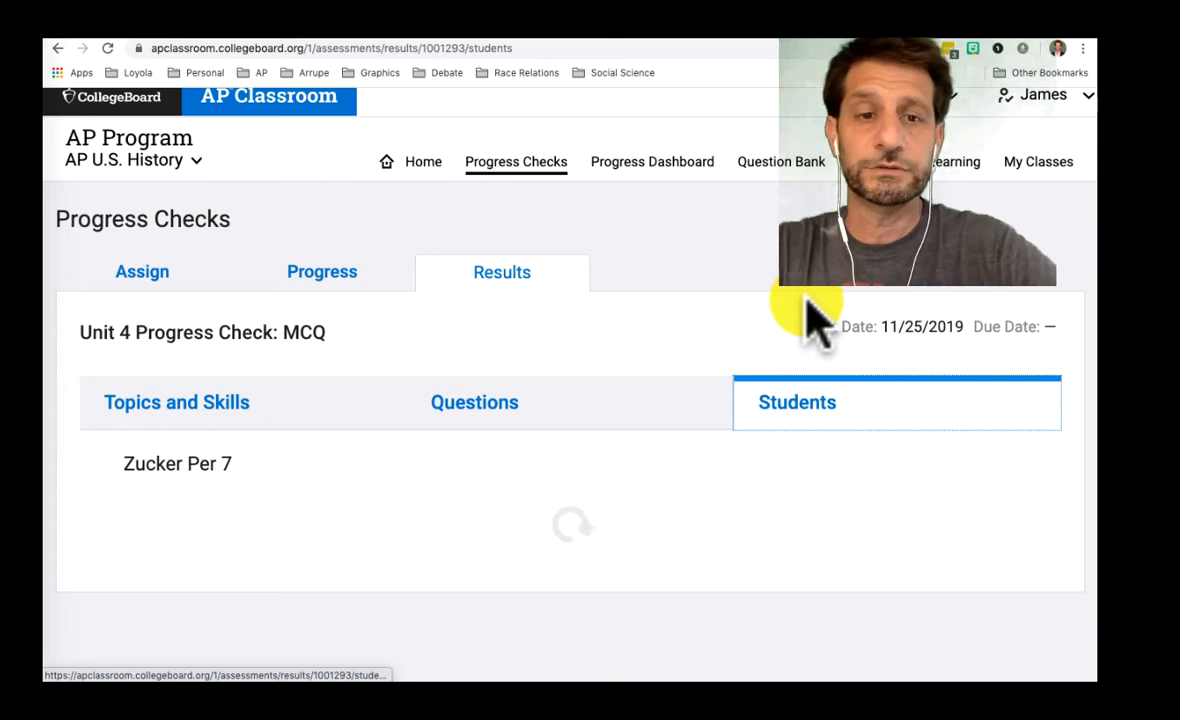
pyautogui.scroll(-5, 812, 322)
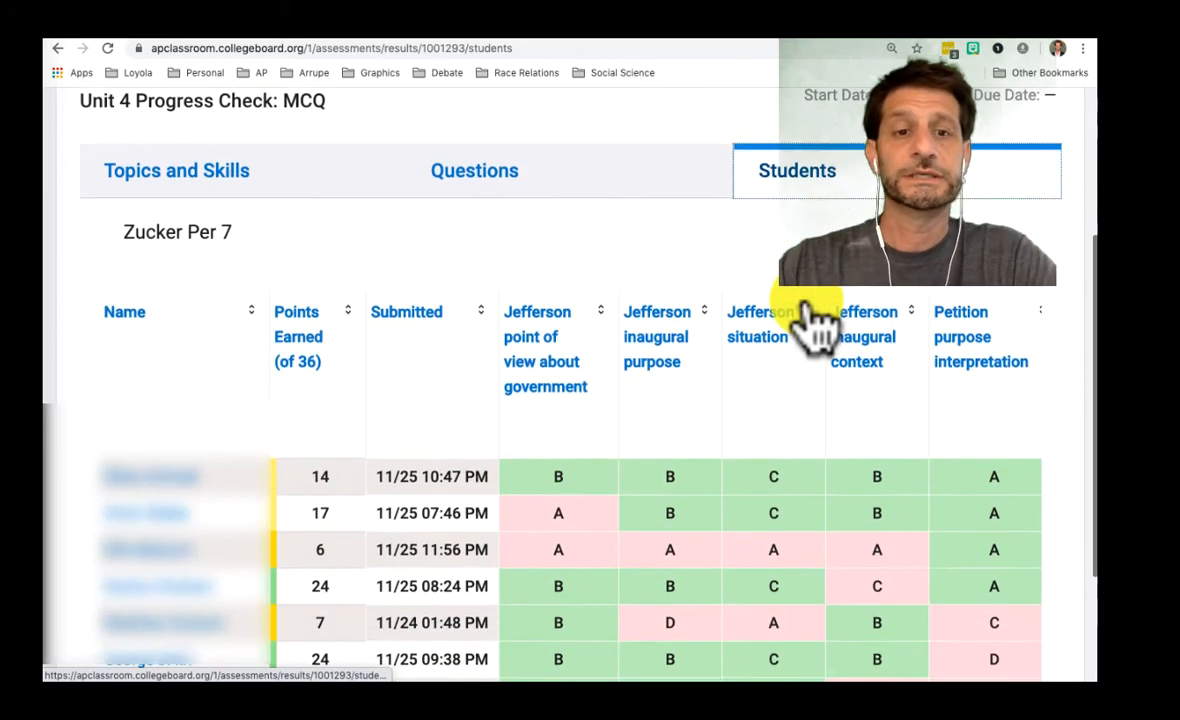
pyautogui.scroll(-4, 812, 322)
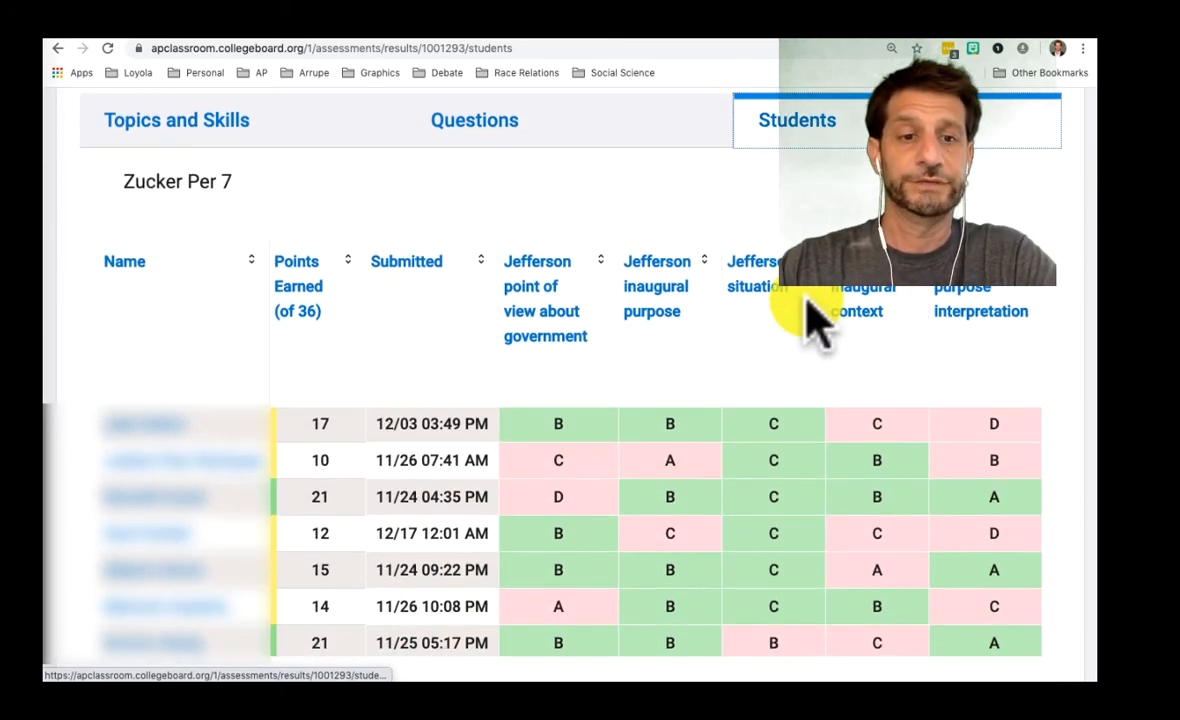
pyautogui.scroll(-3, 812, 322)
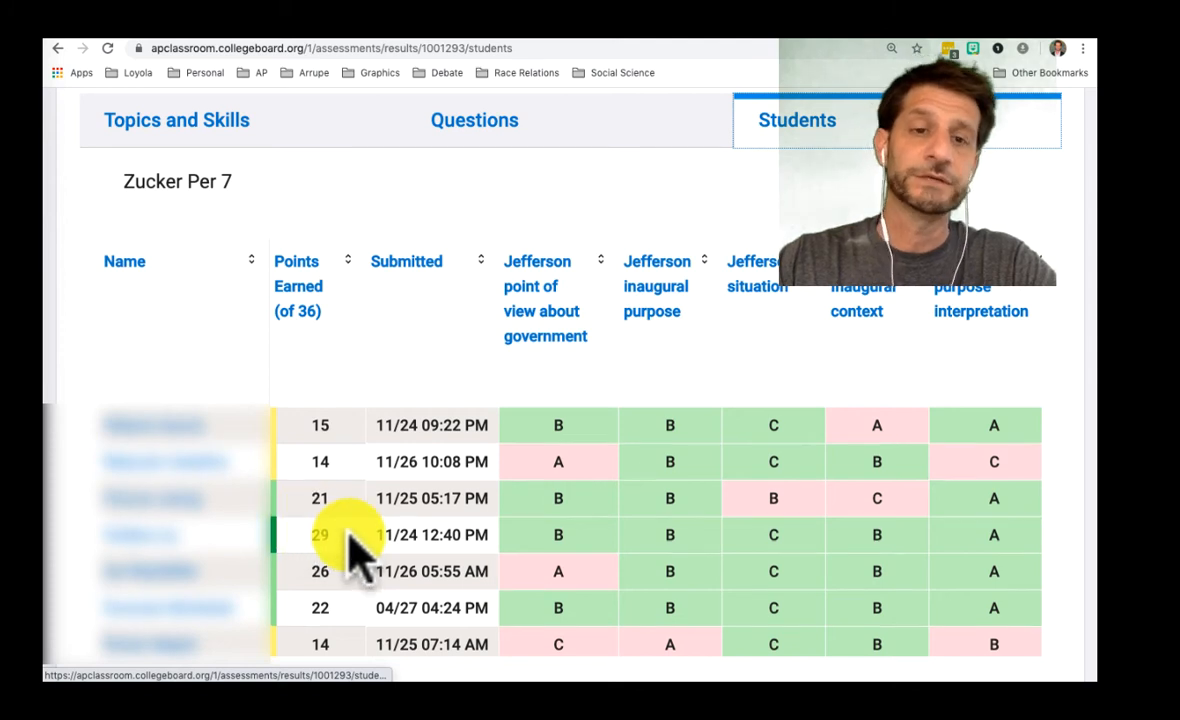
pyautogui.scroll(2, 345, 548)
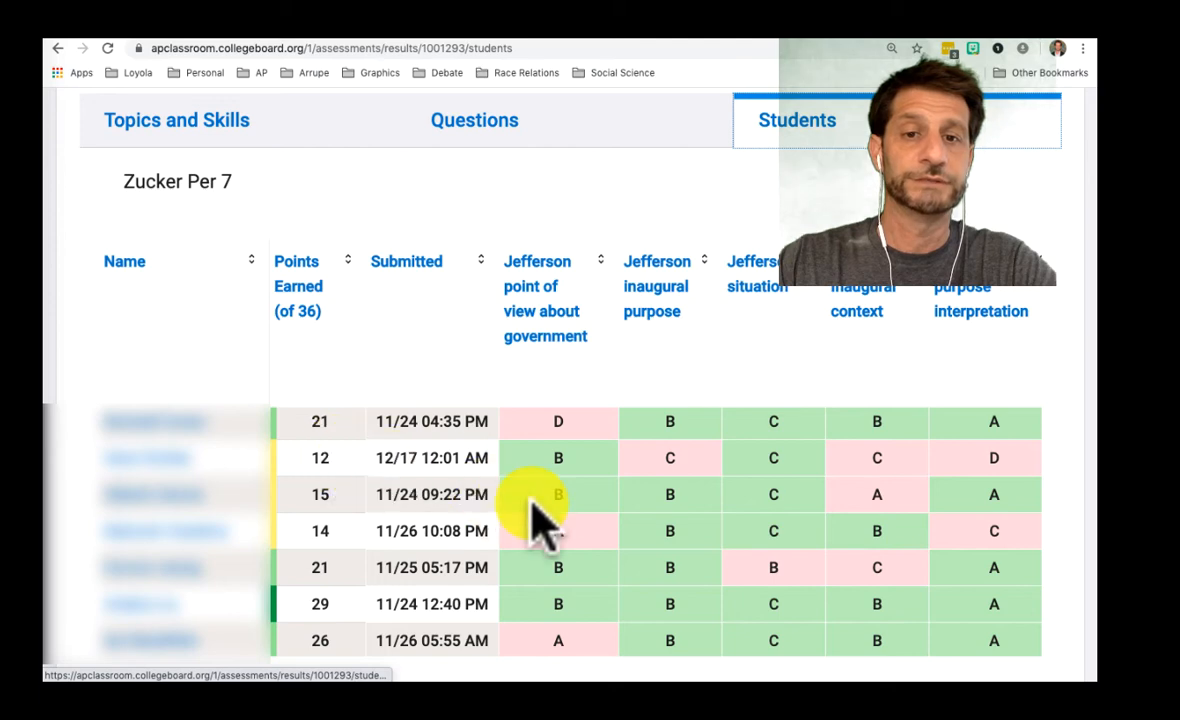
pyautogui.hscroll(5, 535, 518)
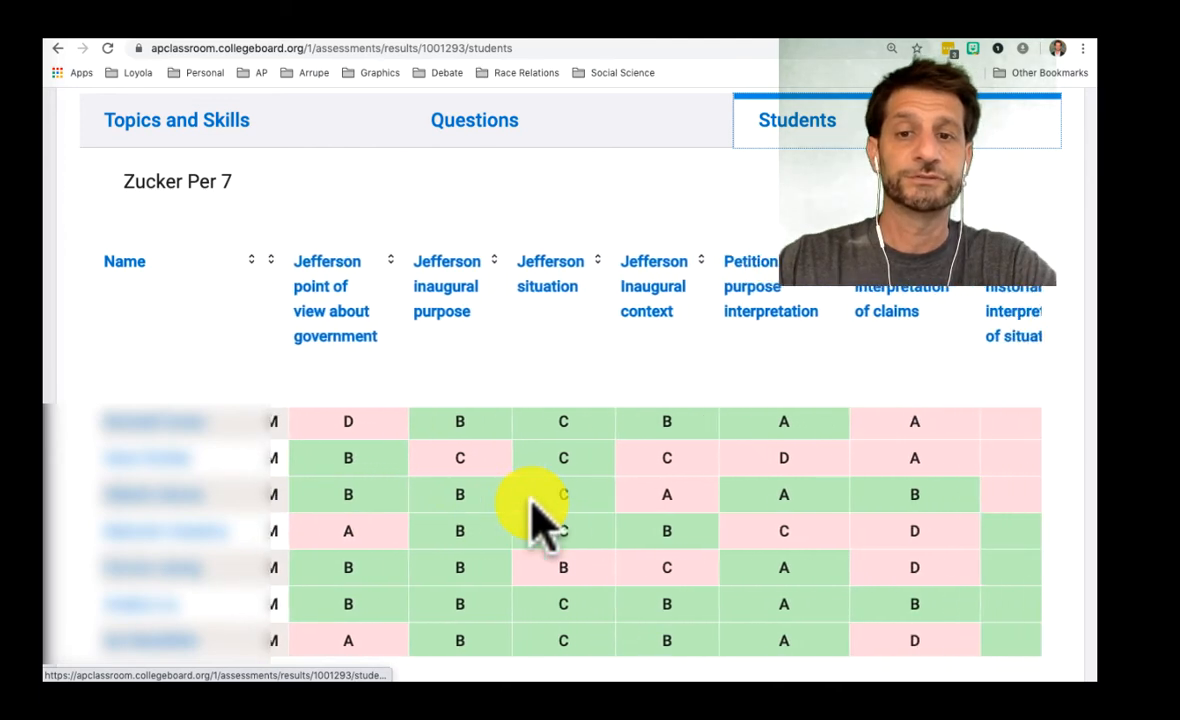
pyautogui.hscroll(5, 535, 518)
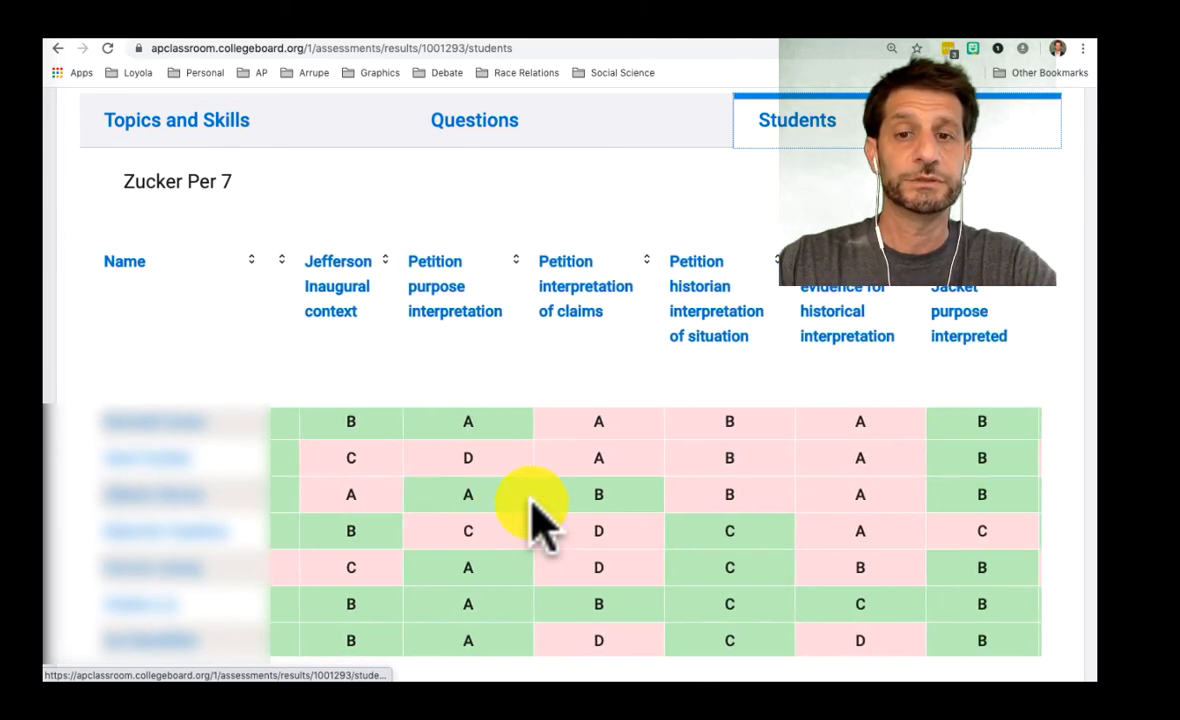
pyautogui.hscroll(3, 535, 518)
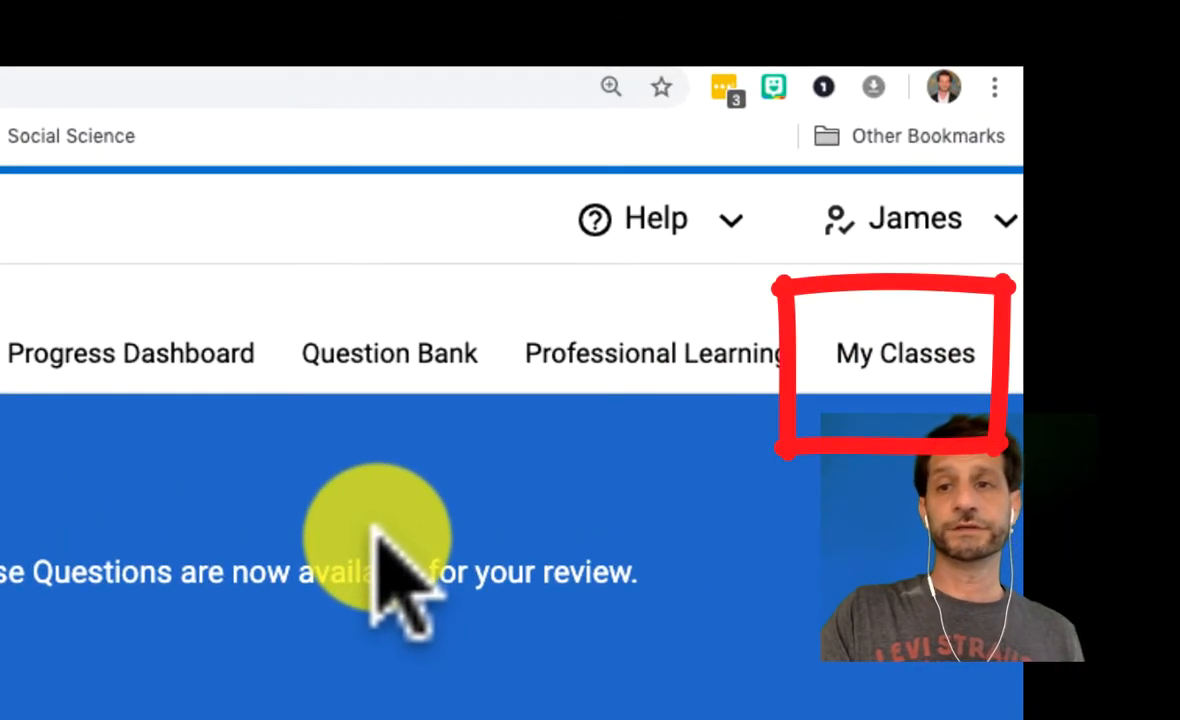
# Open the My Classes list and view the student roster of the period 6 AP United States History section
pyautogui.click(903, 368)
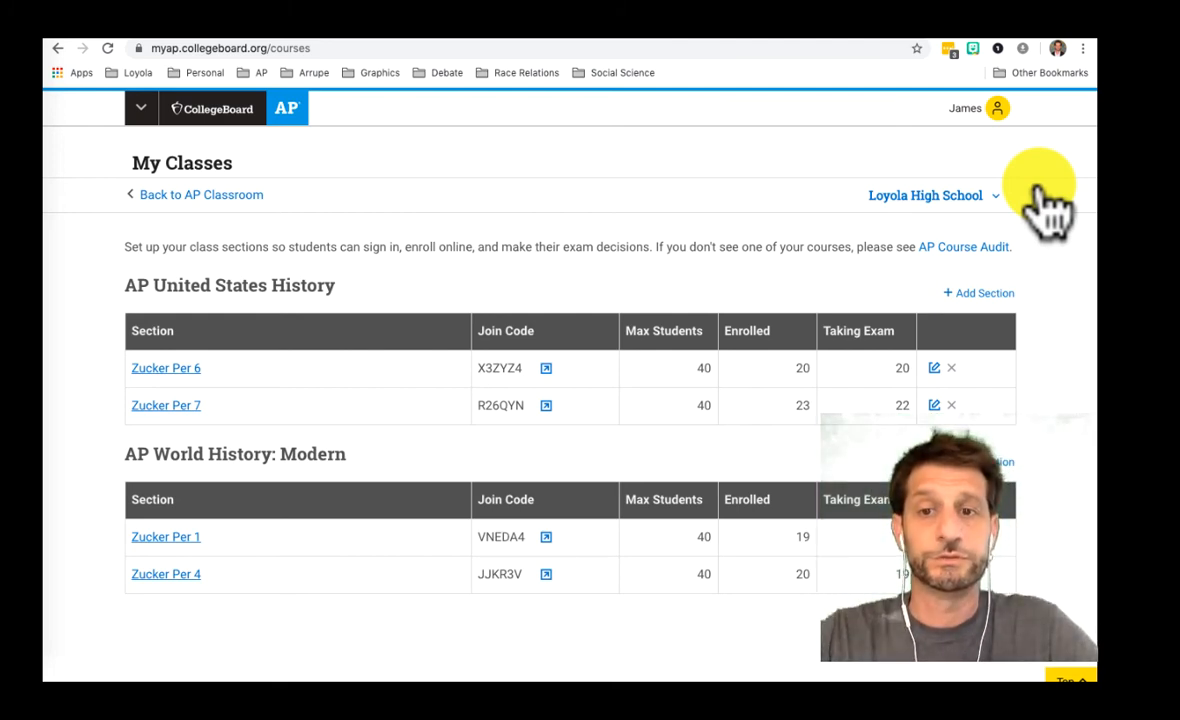
pyautogui.scroll(-1, 325, 385)
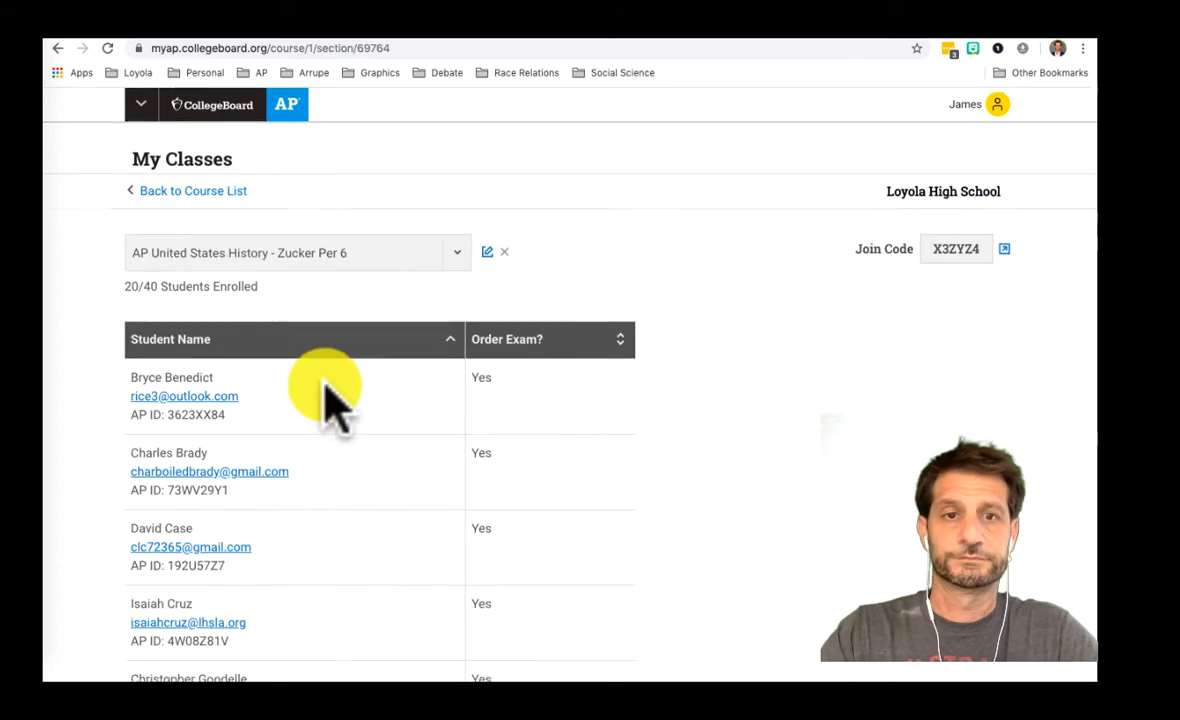
pyautogui.scroll(-2, 325, 390)
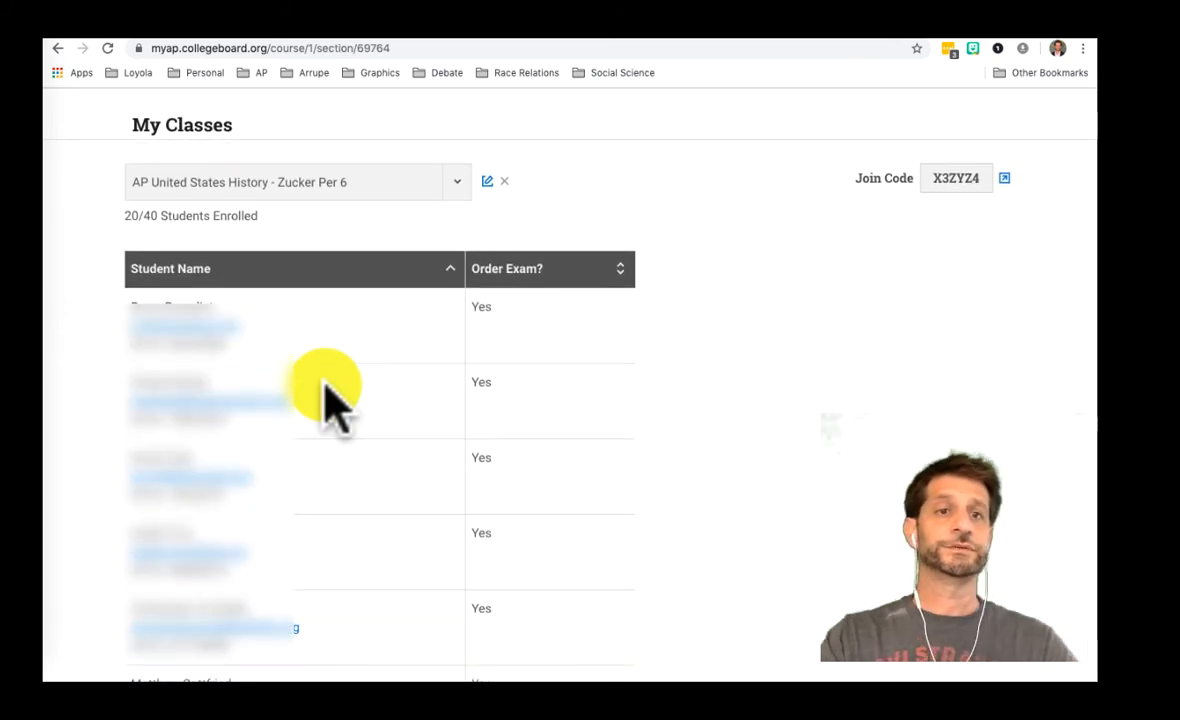